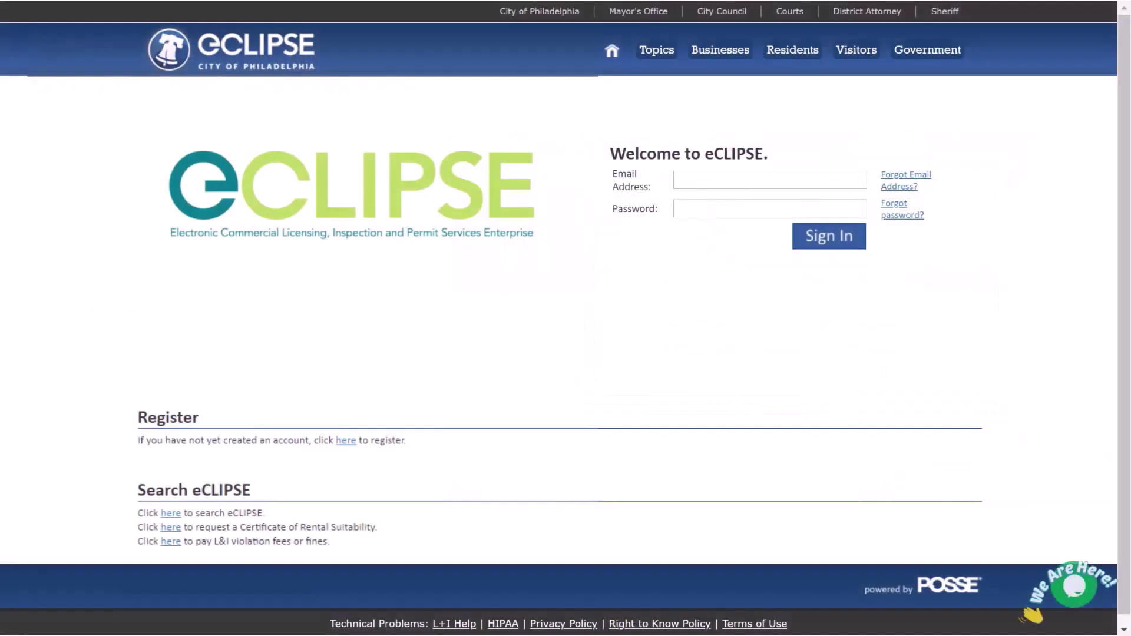
# - Sign in to eCLIPSE with the account email address and password
pyautogui.click(678, 180)
pyautogui.hotkey('ctrl', 'v')
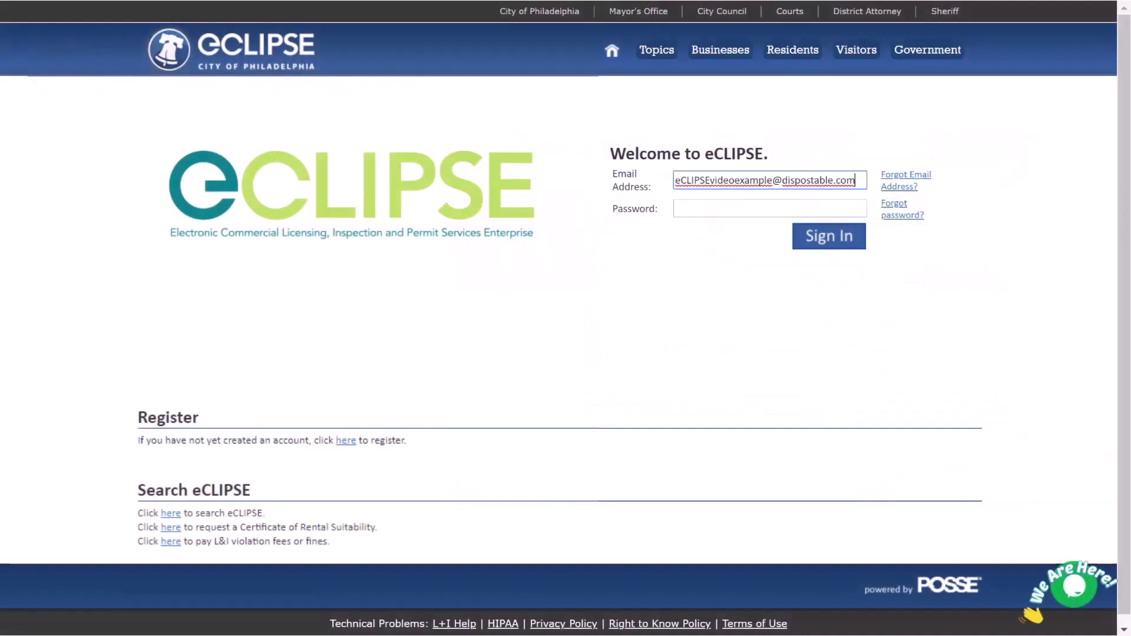
pyautogui.click(770, 208)
pyautogui.write('••••••••')
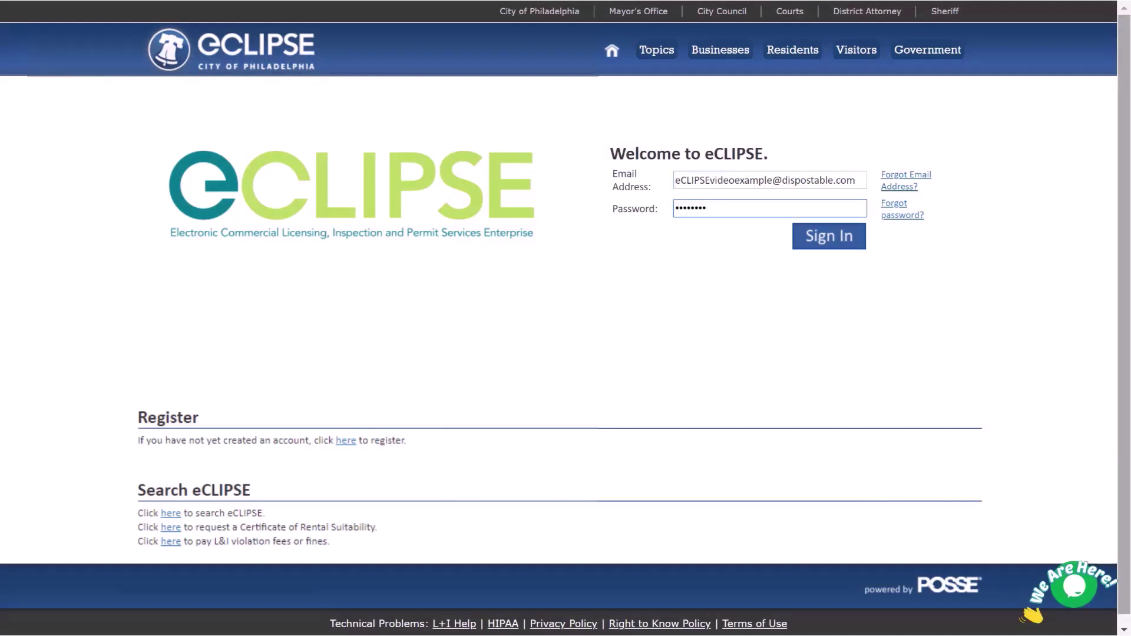
pyautogui.write('•')
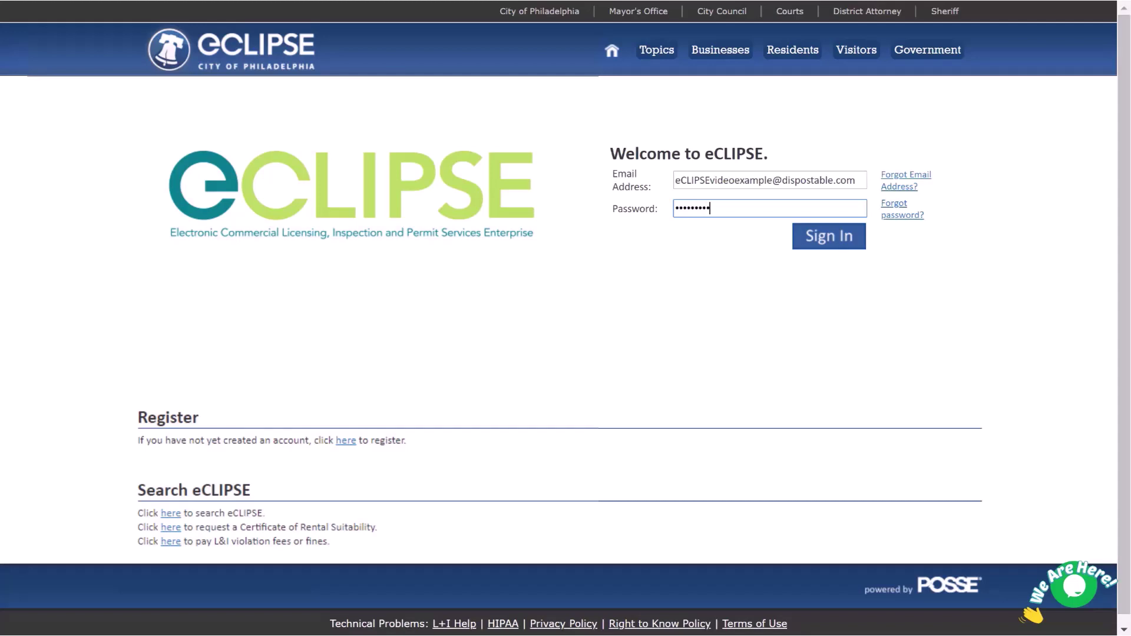
pyautogui.press('Tab')
pyautogui.press('Return')
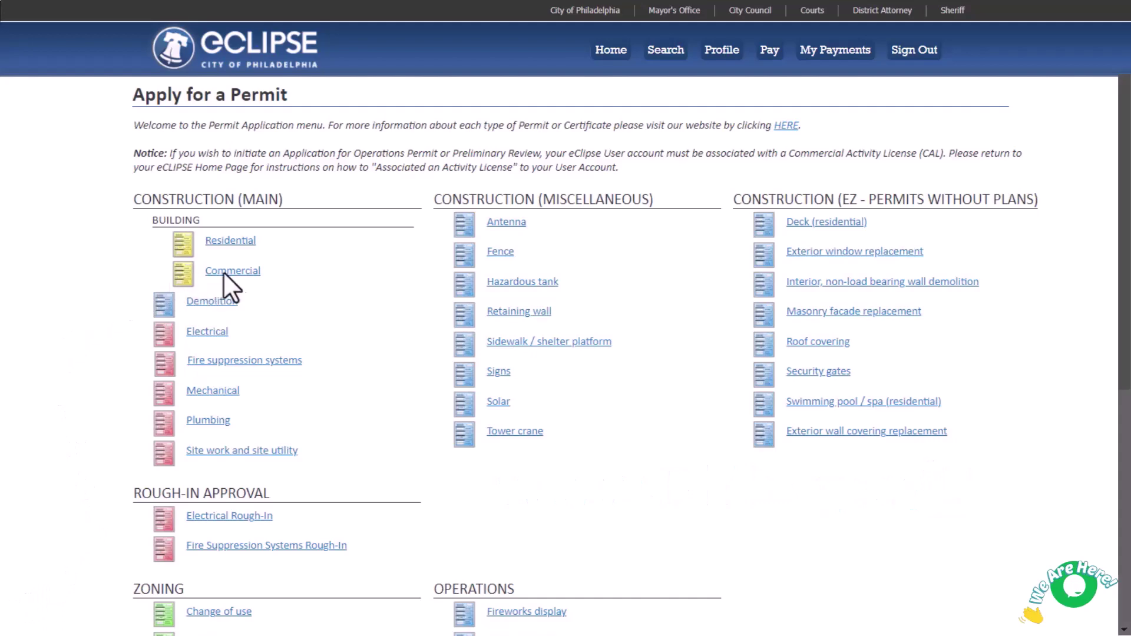
# - Start a Commercial Building Permit draft; try Professional / Tradesperson, then set the relationship back to Owner
pyautogui.click(251, 271)
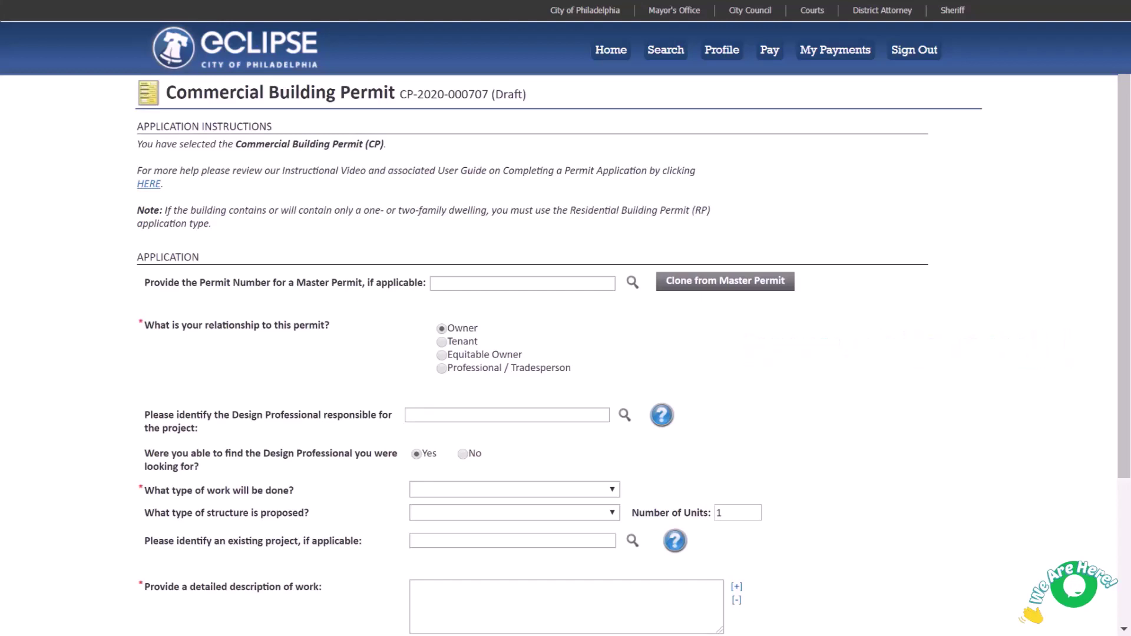
pyautogui.click(443, 372)
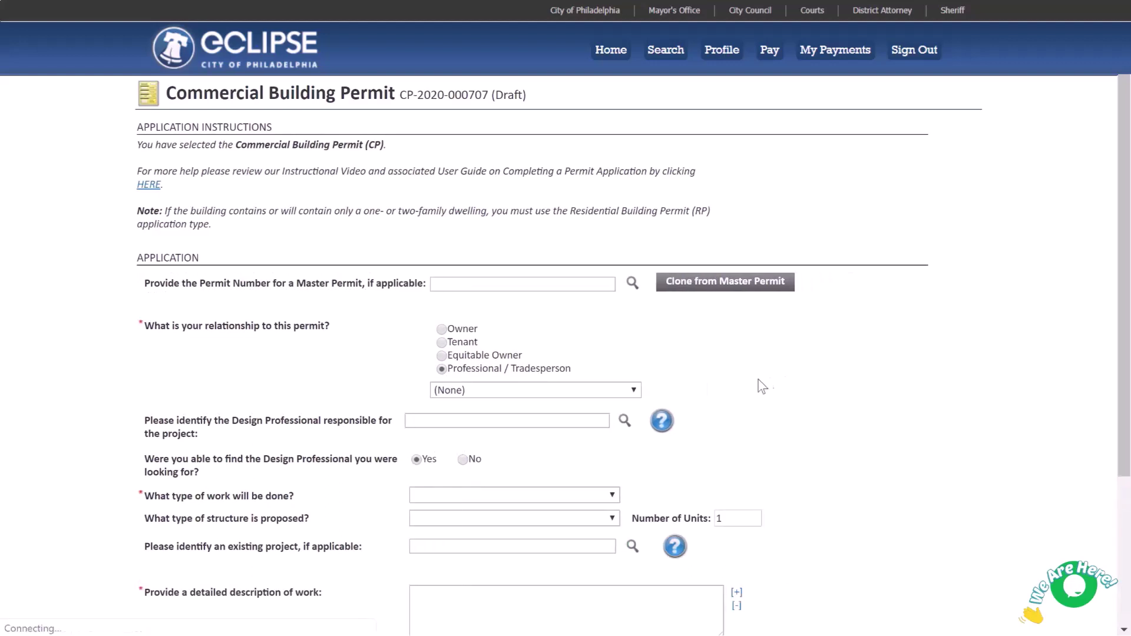
pyautogui.click(635, 392)
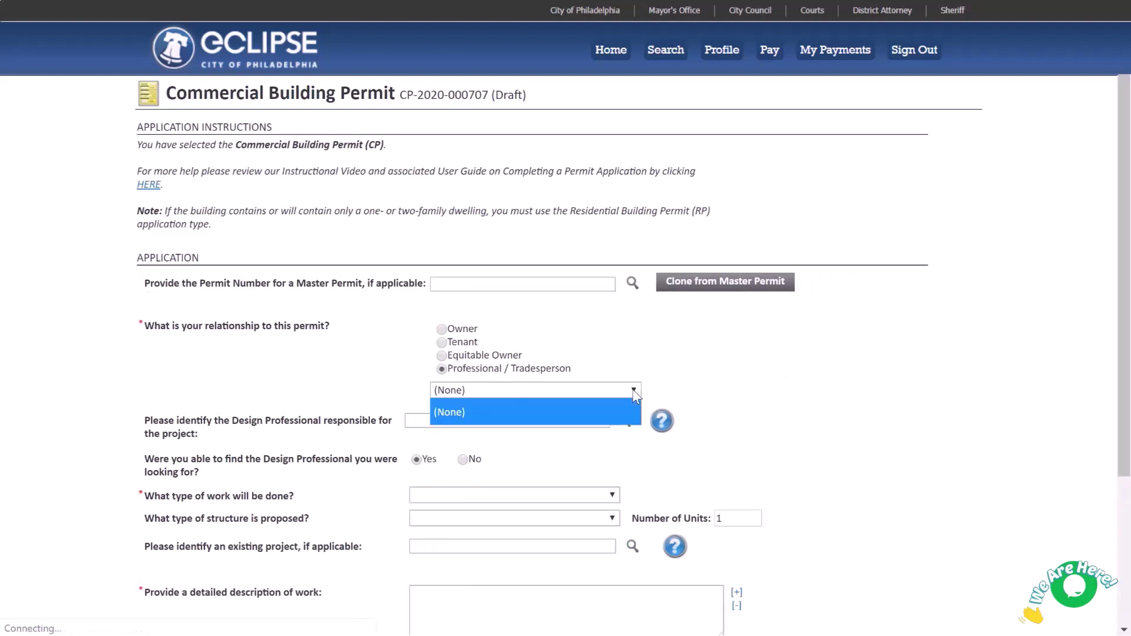
pyautogui.click(635, 392)
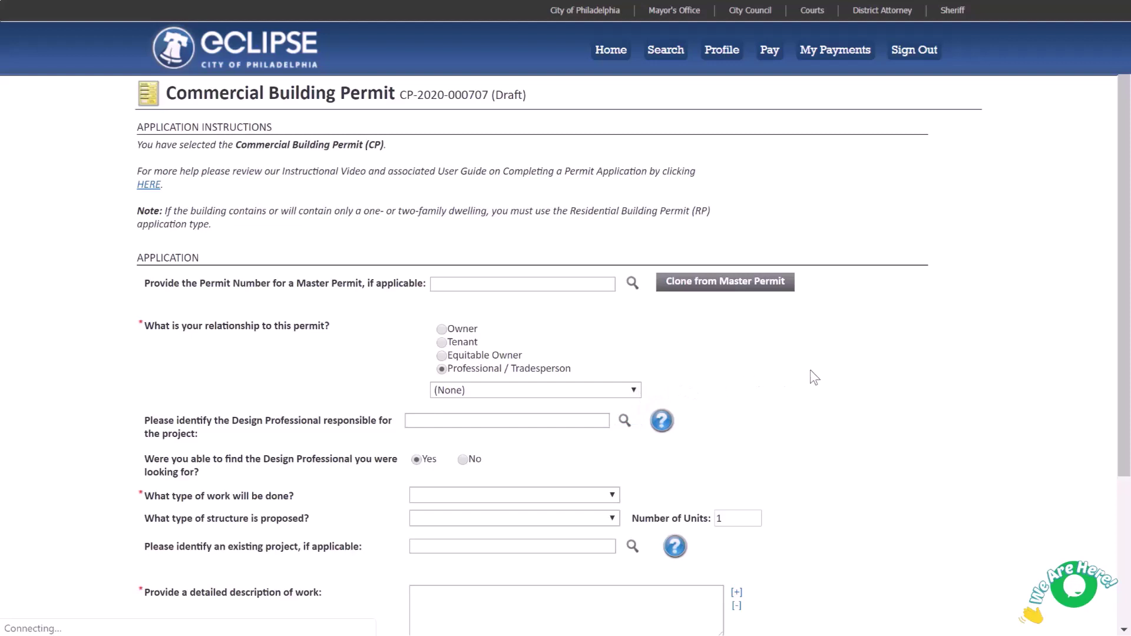
pyautogui.click(442, 329)
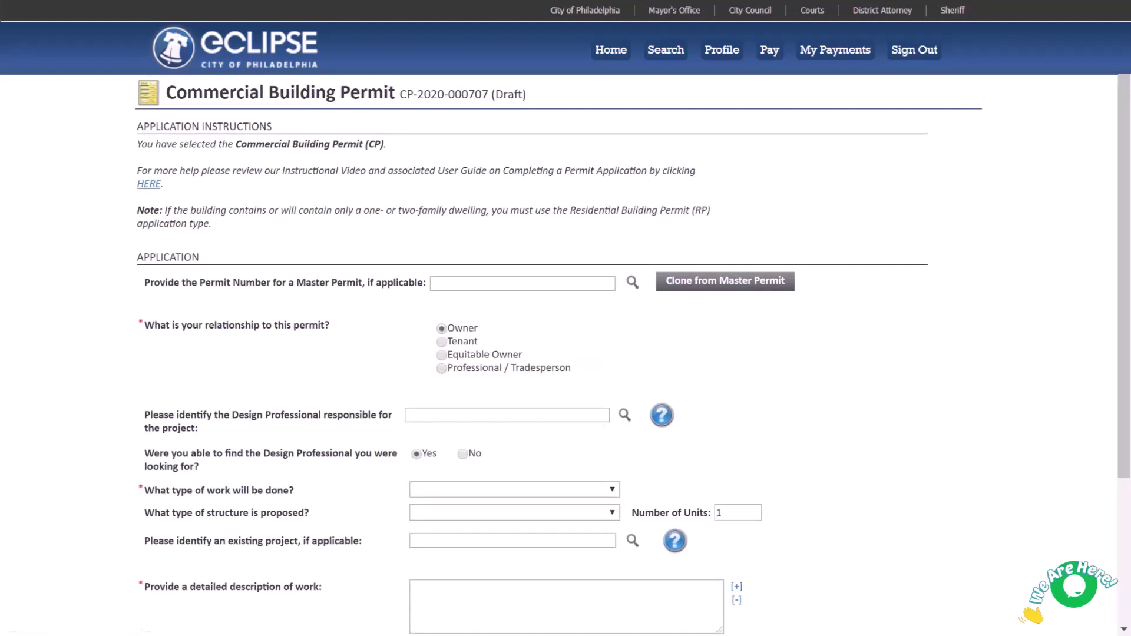
# - Look up the Design Professional by legal name, then mark them not found and enter their name, address, e-mail and phone
pyautogui.click(624, 416)
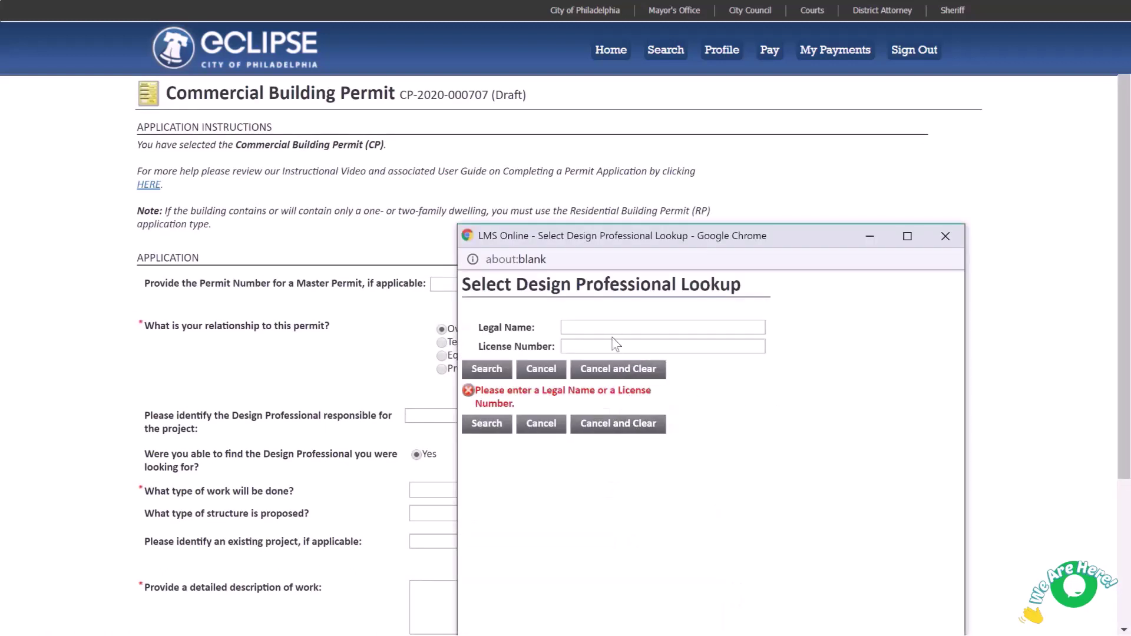
pyautogui.click(613, 328)
pyautogui.write('John Test')
pyautogui.write('er')
pyautogui.click(495, 371)
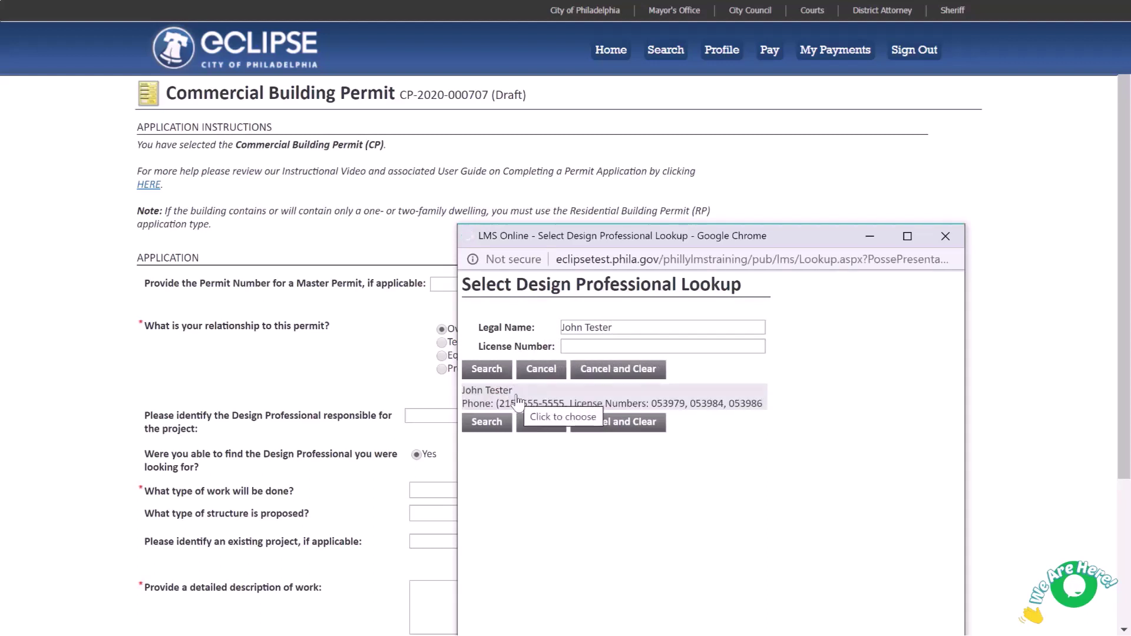
pyautogui.click(517, 403)
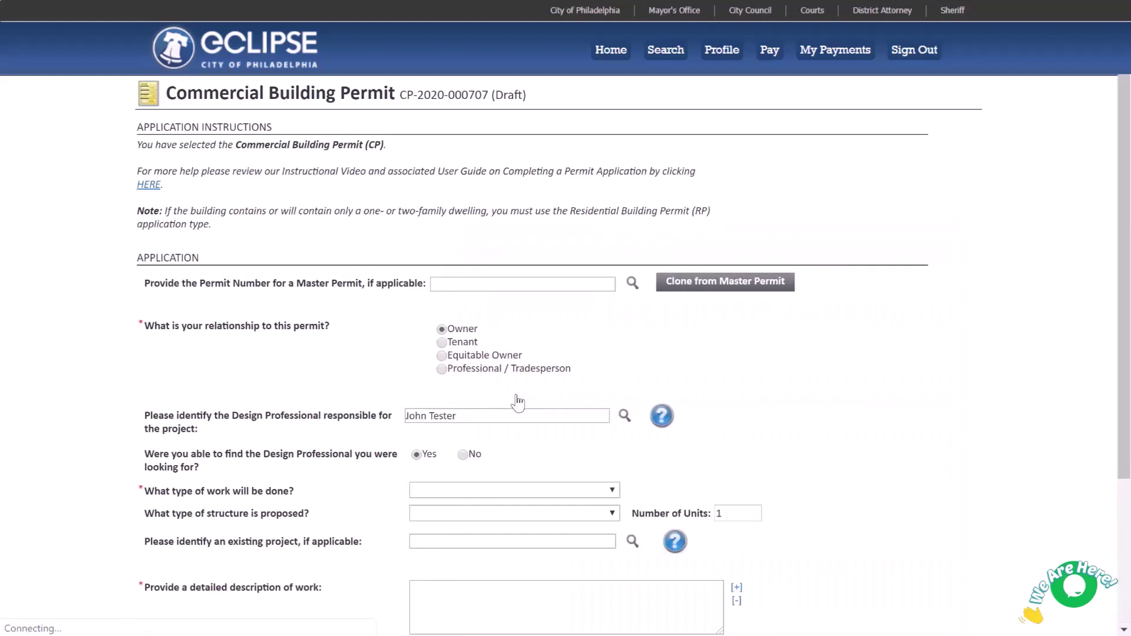
pyautogui.click(463, 455)
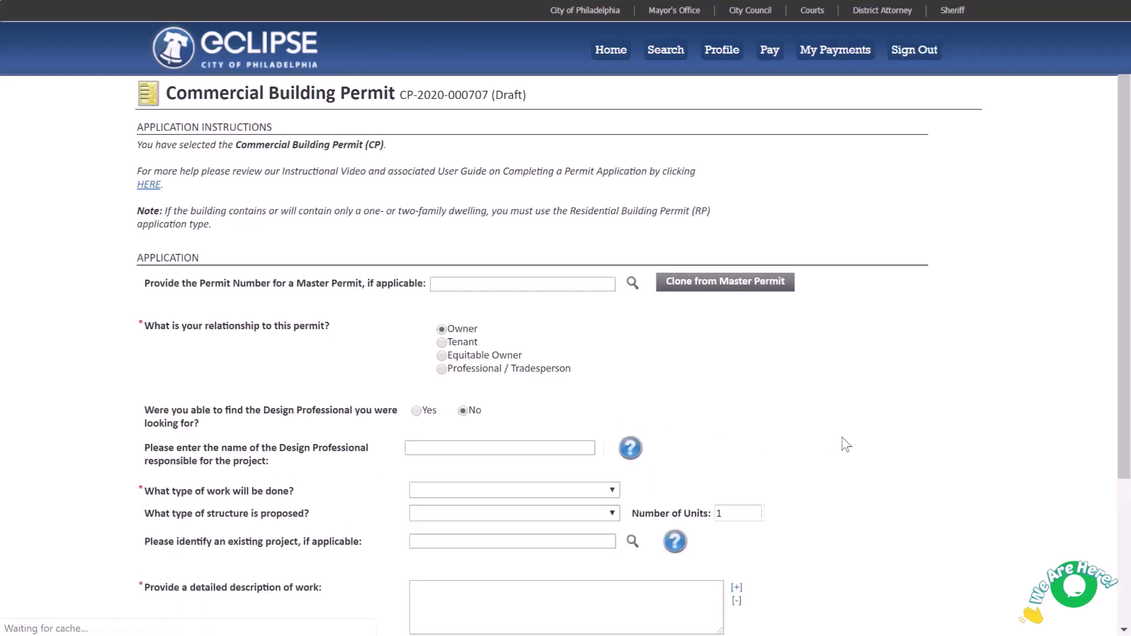
pyautogui.write('Jane Do')
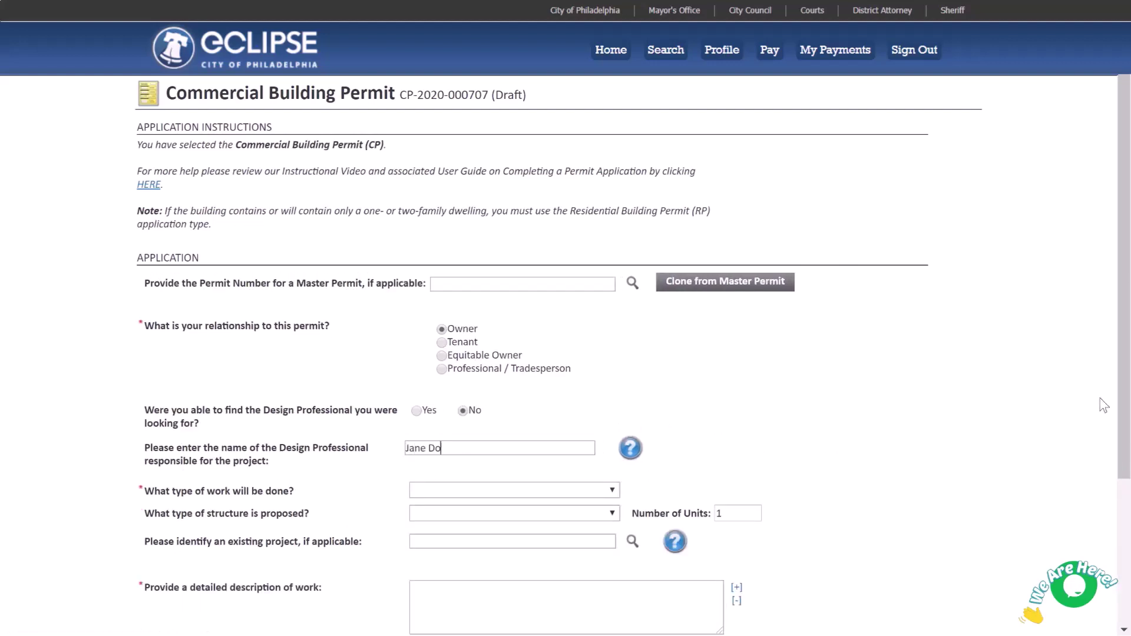
pyautogui.write('e, 1234 Example St, jane.do')
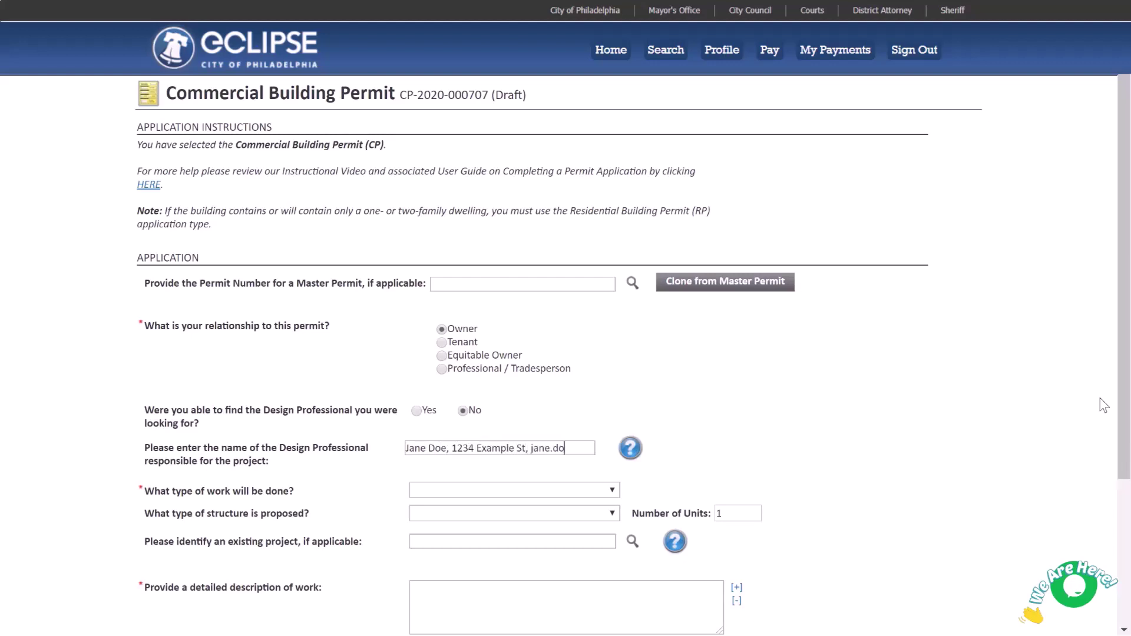
pyautogui.write('e@ex')
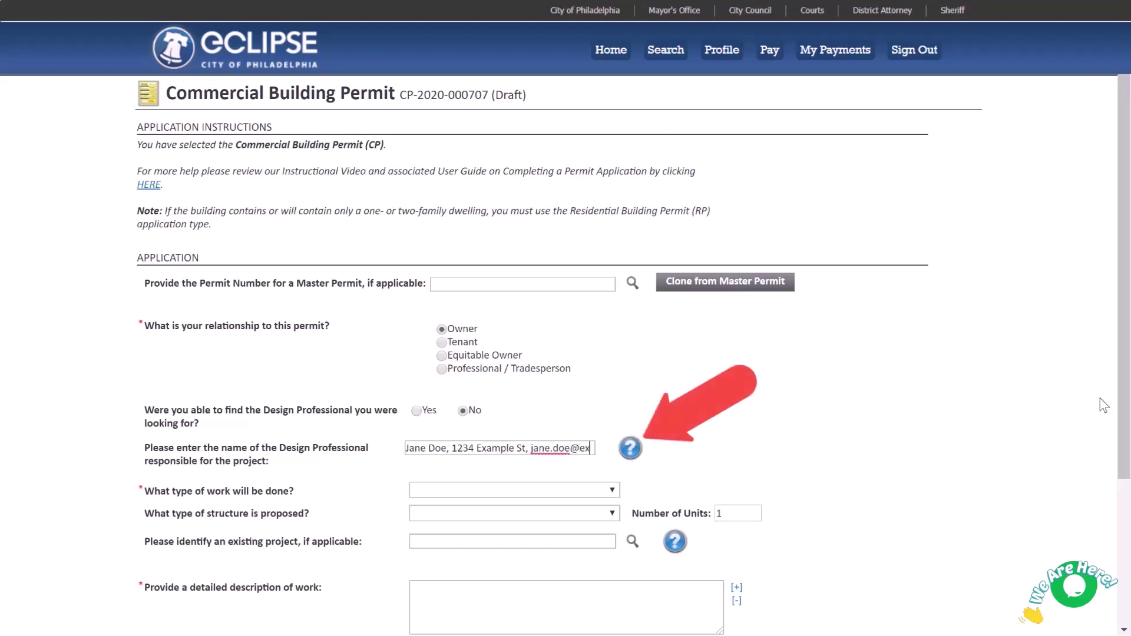
pyautogui.write('ample.c')
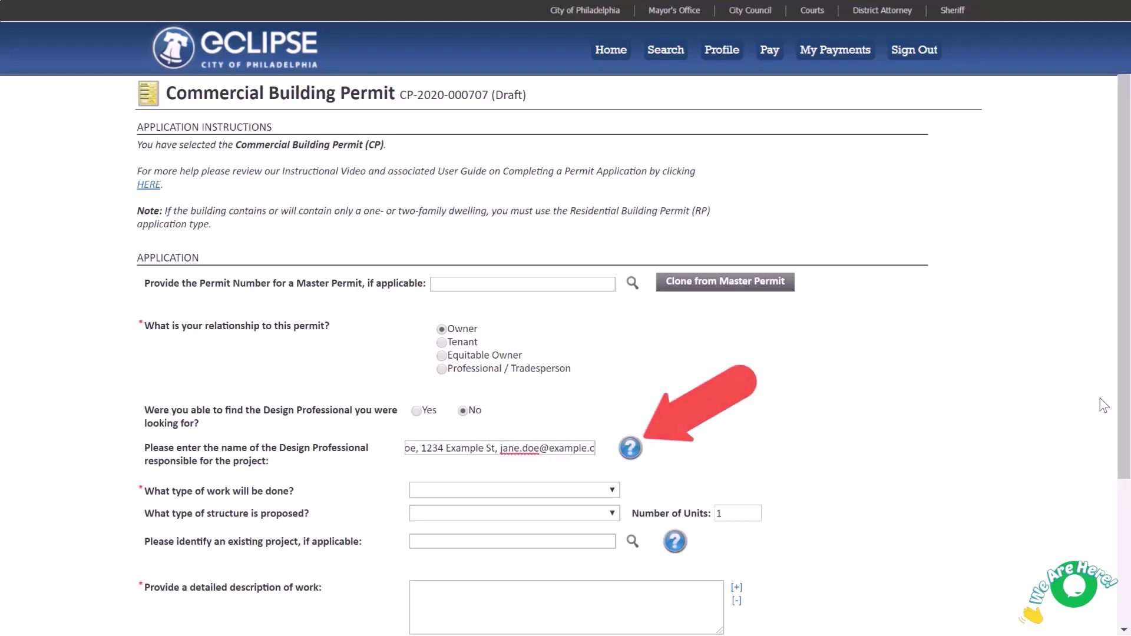
pyautogui.write('om, 555-5')
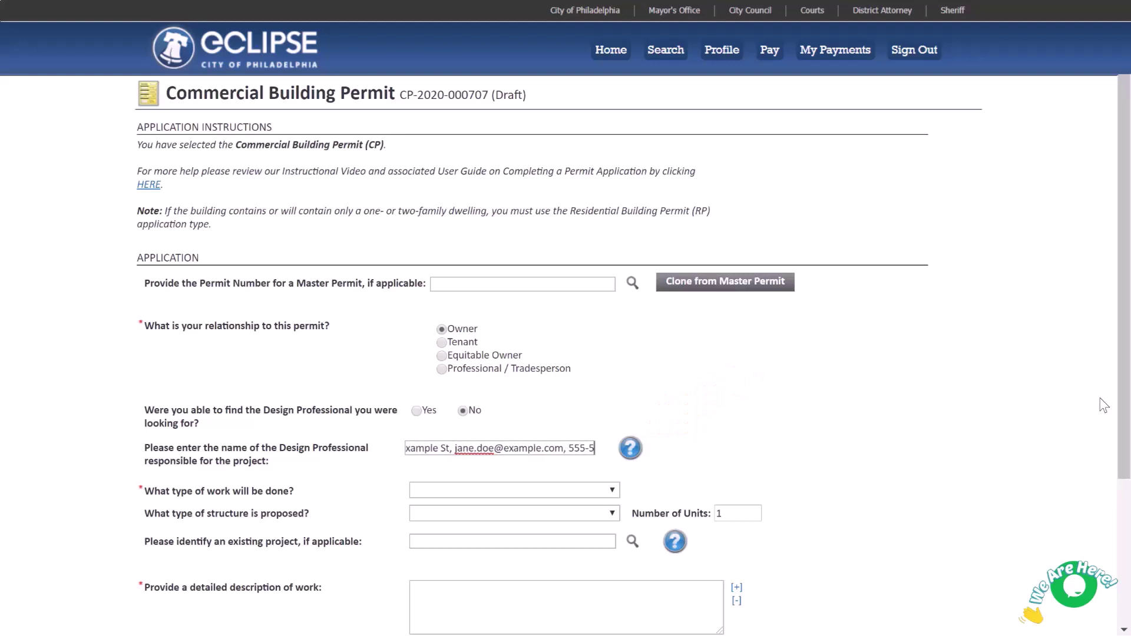
pyautogui.write('55-5555')
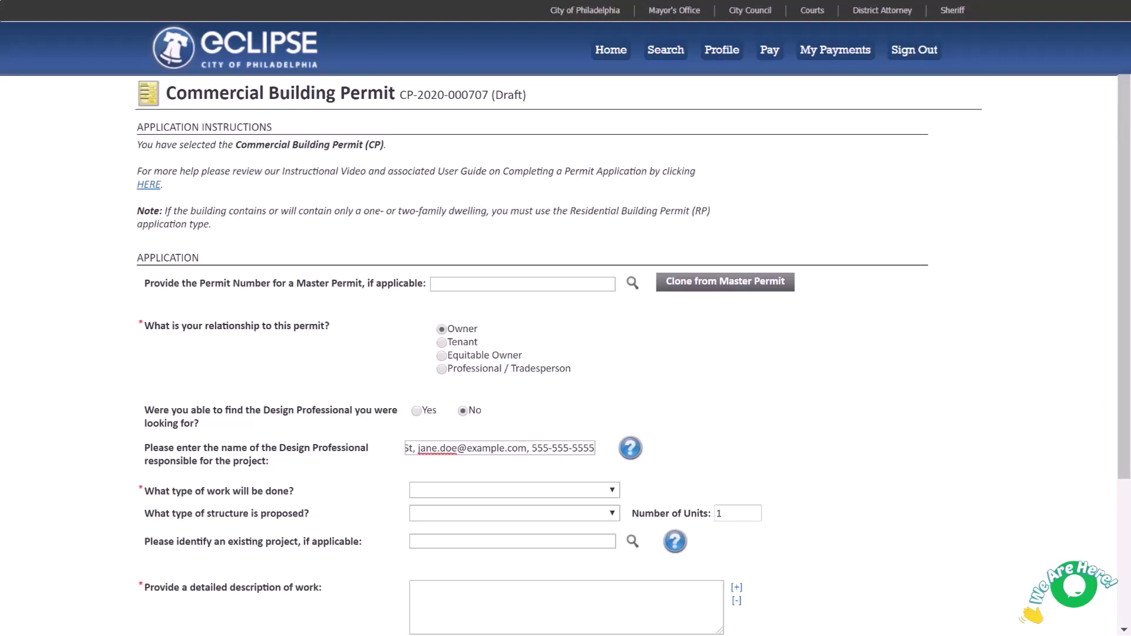
# - Set the work type to New Construction and the structure type to Other
pyautogui.press('Tab')
pyautogui.hotkey('alt', 'Down')
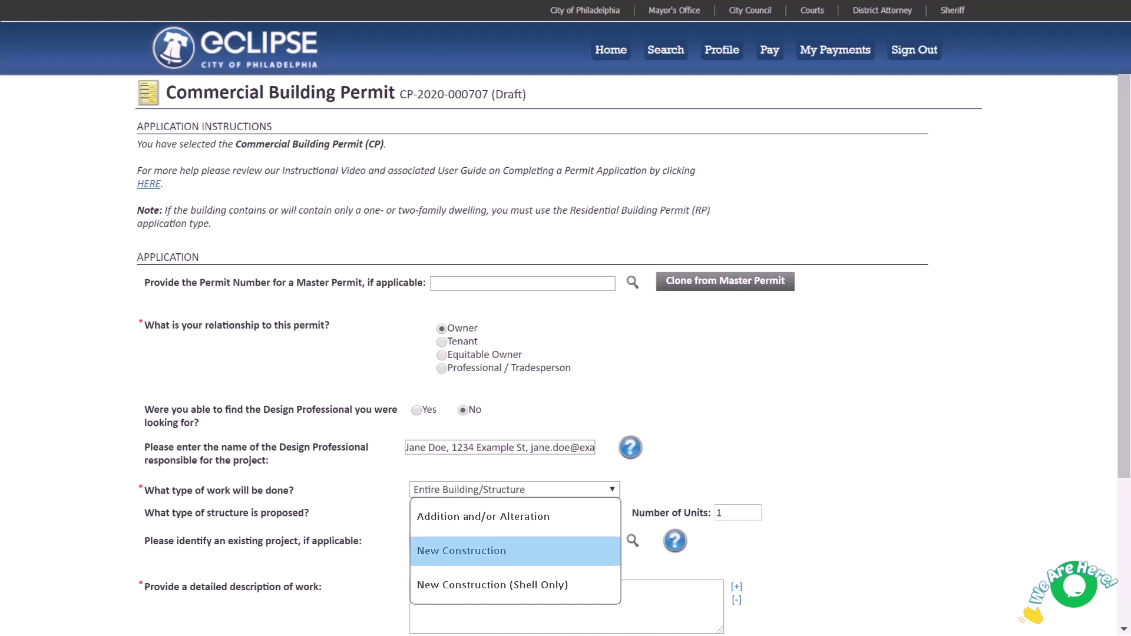
pyautogui.press('Return')
pyautogui.hotkey('alt', 'Down')
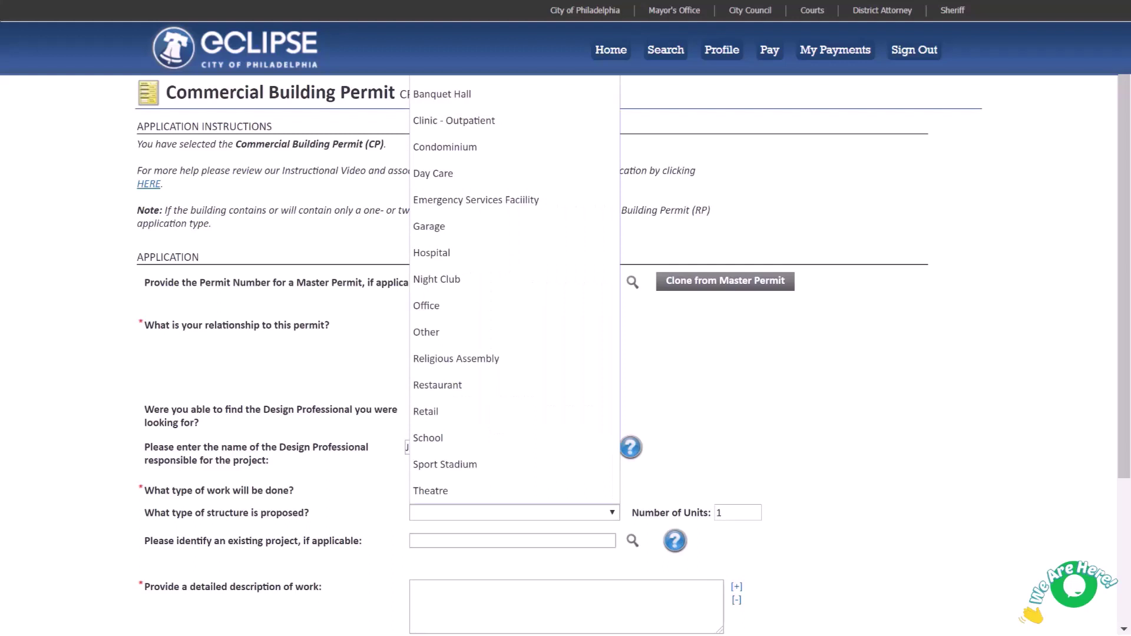
pyautogui.press('Up')
pyautogui.press('Up')
pyautogui.press('Up')
pyautogui.press('Up')
pyautogui.press('Up')
pyautogui.press('Up')
pyautogui.press('Up')
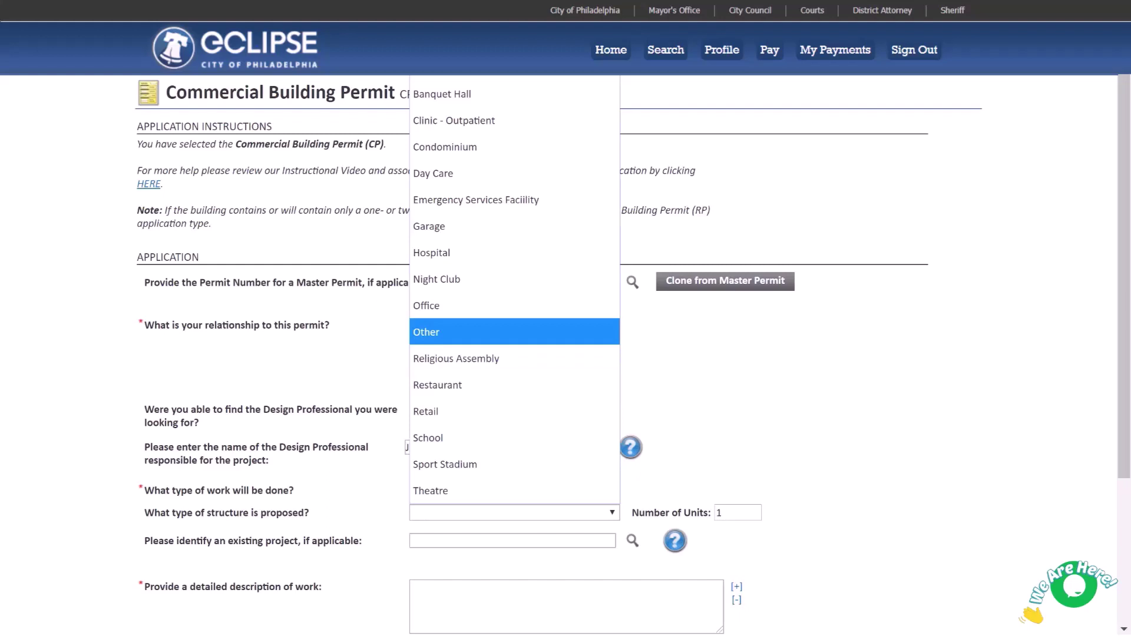
pyautogui.press('Return')
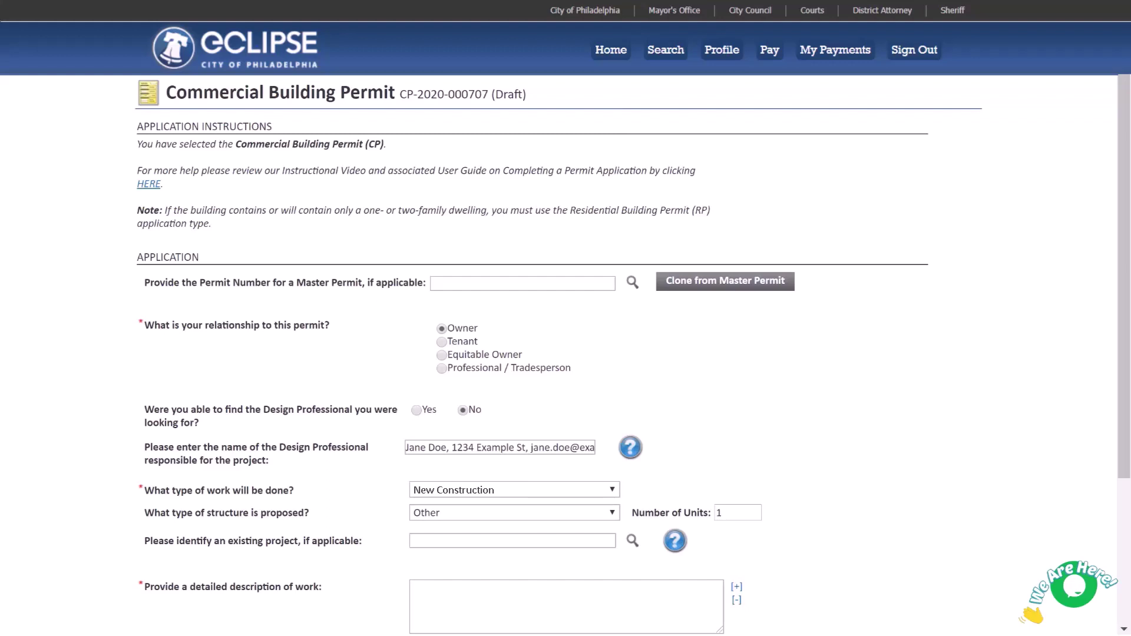
# - Set Number of Units to 20 and describe the 5-story building with basement for 20 dwelling units
pyautogui.press('BackSpace')
pyautogui.write('20')
pyautogui.scroll(-3, 978, 228)
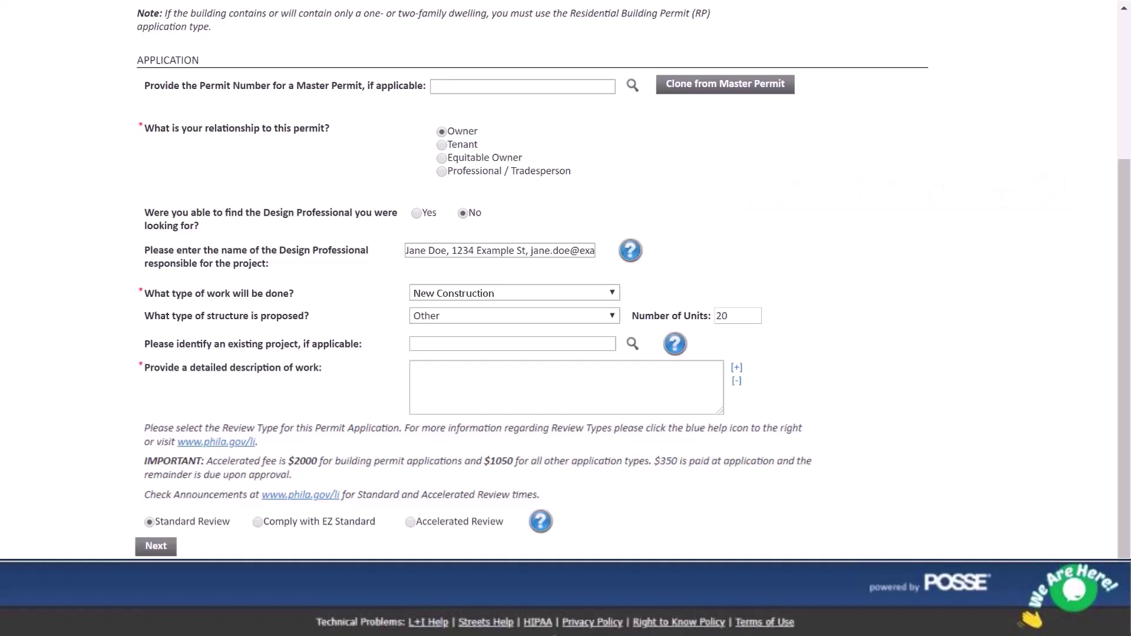
pyautogui.write('New construction of a 5-story building with basement for use as 20 dwelling units.')
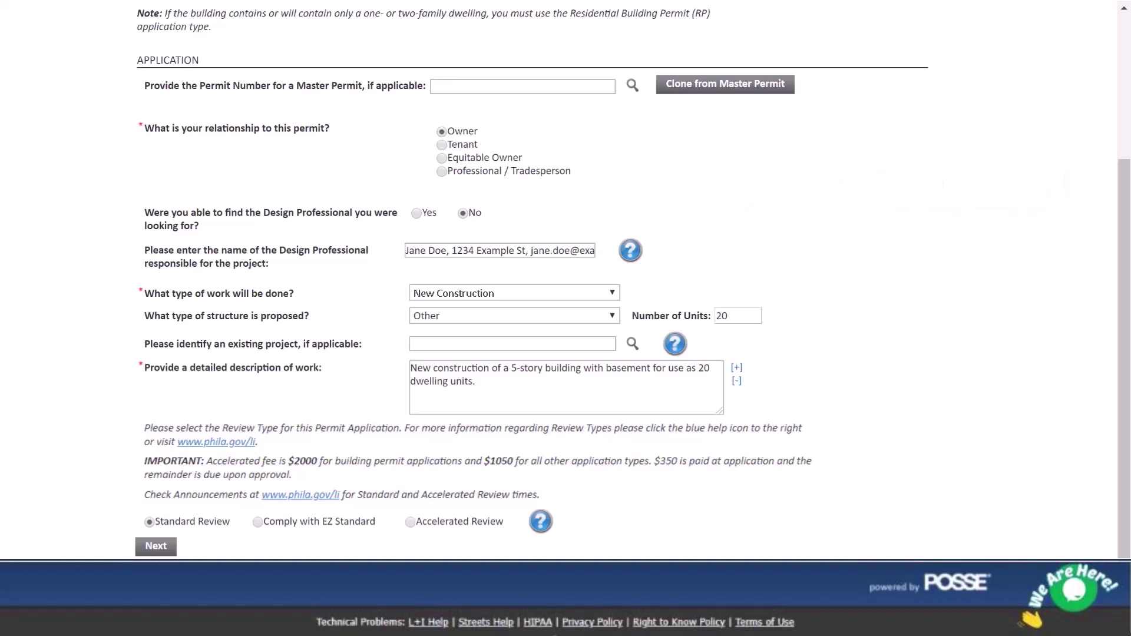
# - Attach the City Hall address (1400 John F…) under Locations, leaving Owner Has Changed unchecked
pyautogui.click(155, 547)
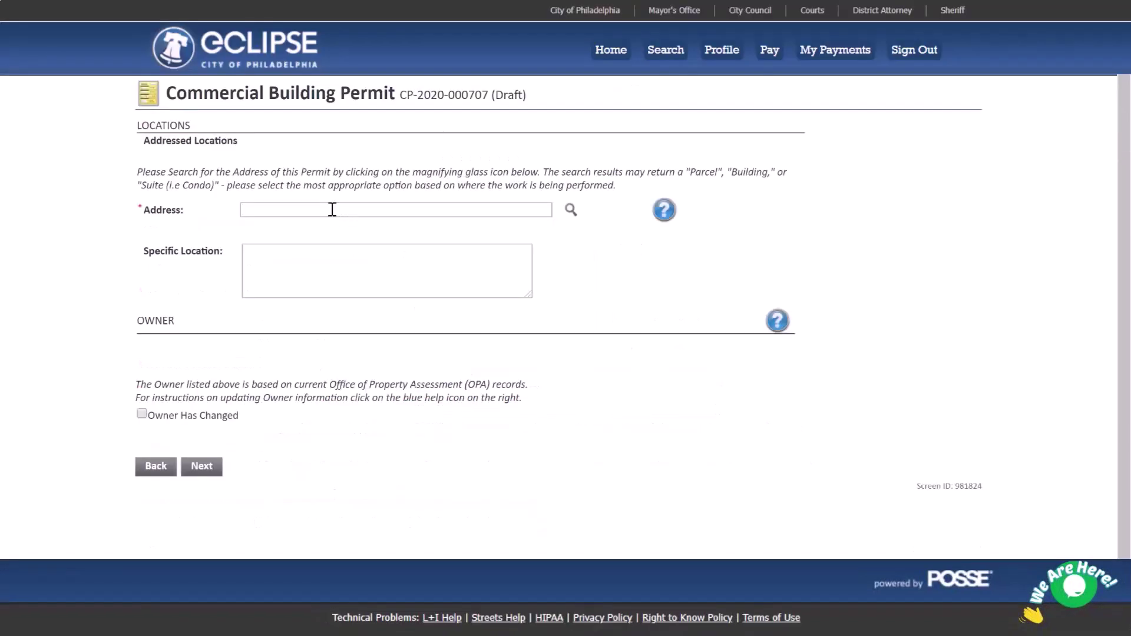
pyautogui.write('1400 John F')
pyautogui.click(571, 210)
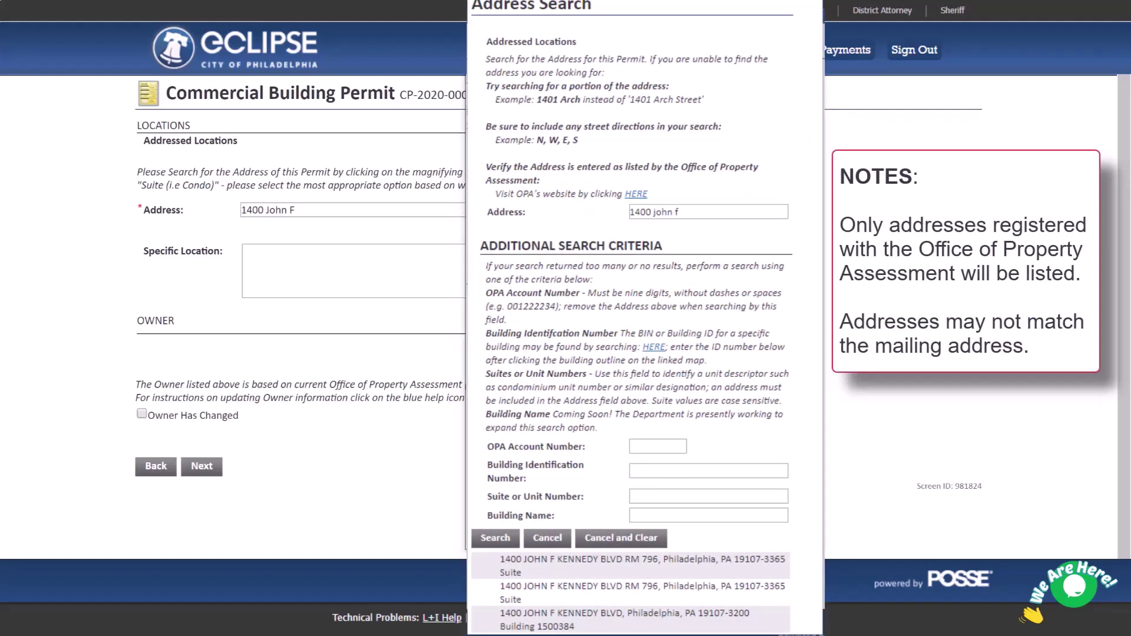
pyautogui.click(625, 619)
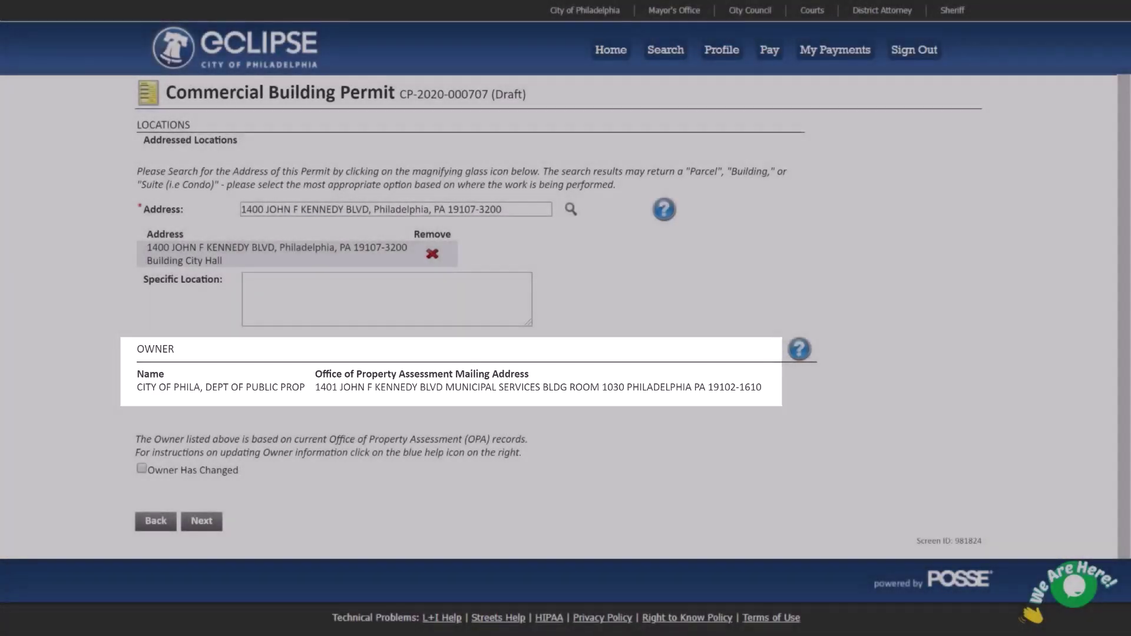
pyautogui.click(142, 469)
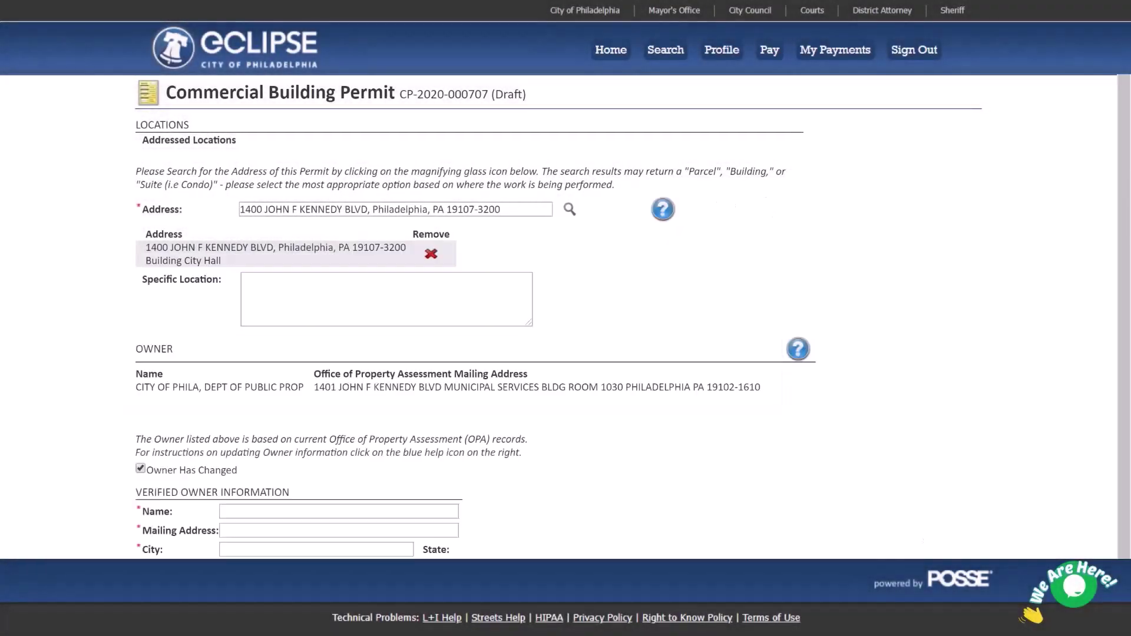
pyautogui.scroll(-2, 566, 318)
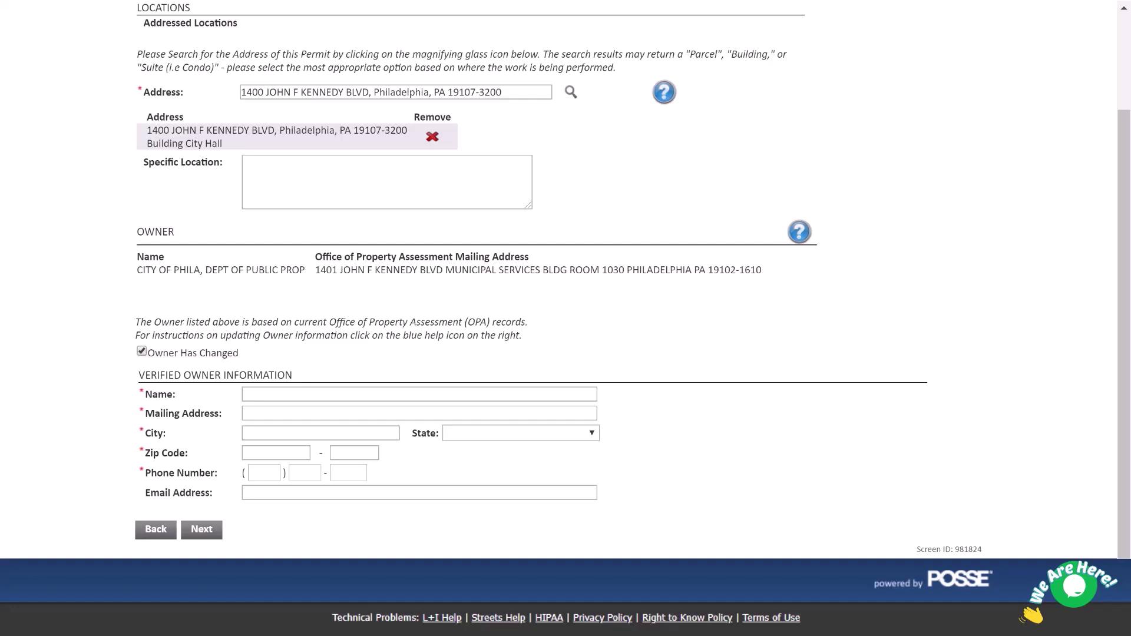
pyautogui.click(142, 351)
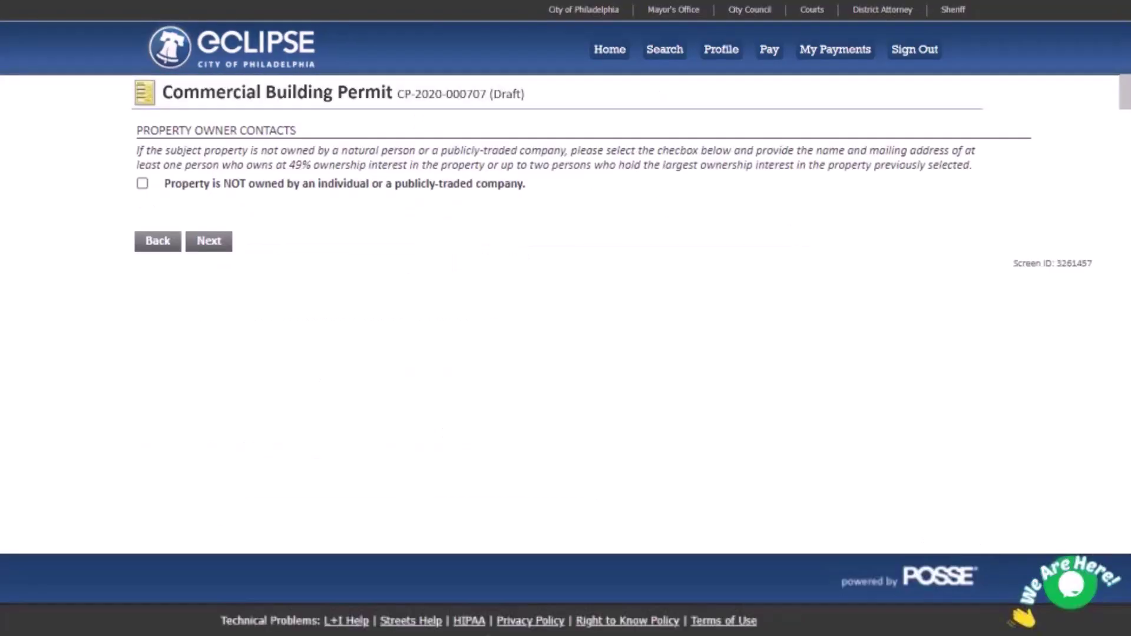
# - Flag the property as not individually or publicly owned, enter Owner Contact 1's name and mailing address, and continue
pyautogui.click(142, 183)
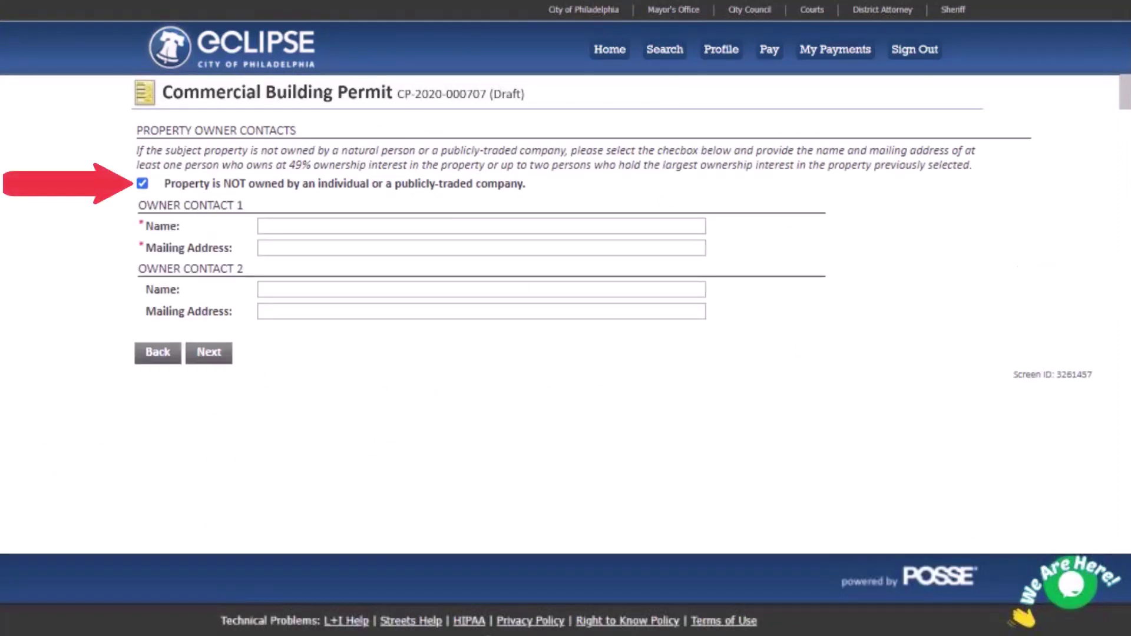
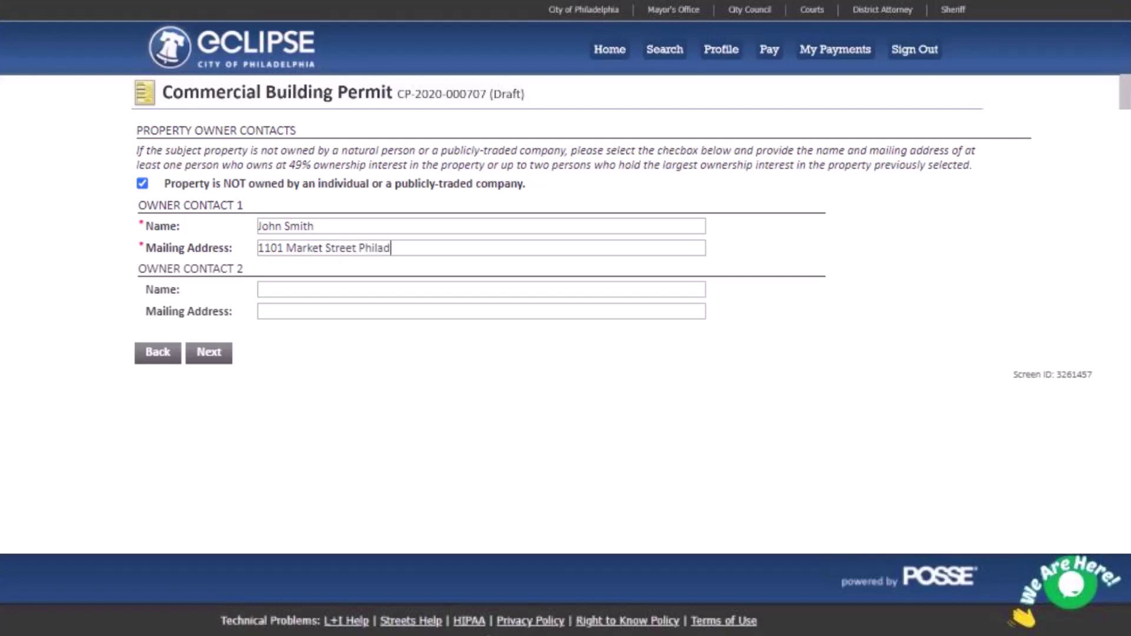
pyautogui.press('Return')
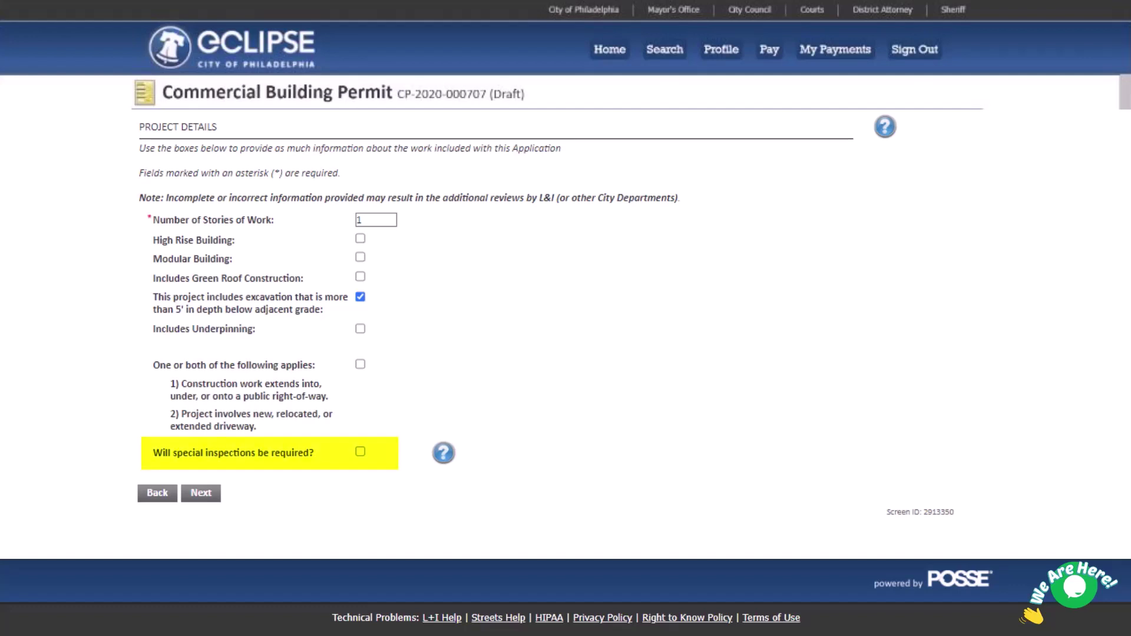
# - Tick 'Will special inspections be required?'
pyautogui.click(360, 451)
# - Try adding a Soils special inspection, then go back, untick special inspections and continue to Related Permits
pyautogui.click(201, 492)
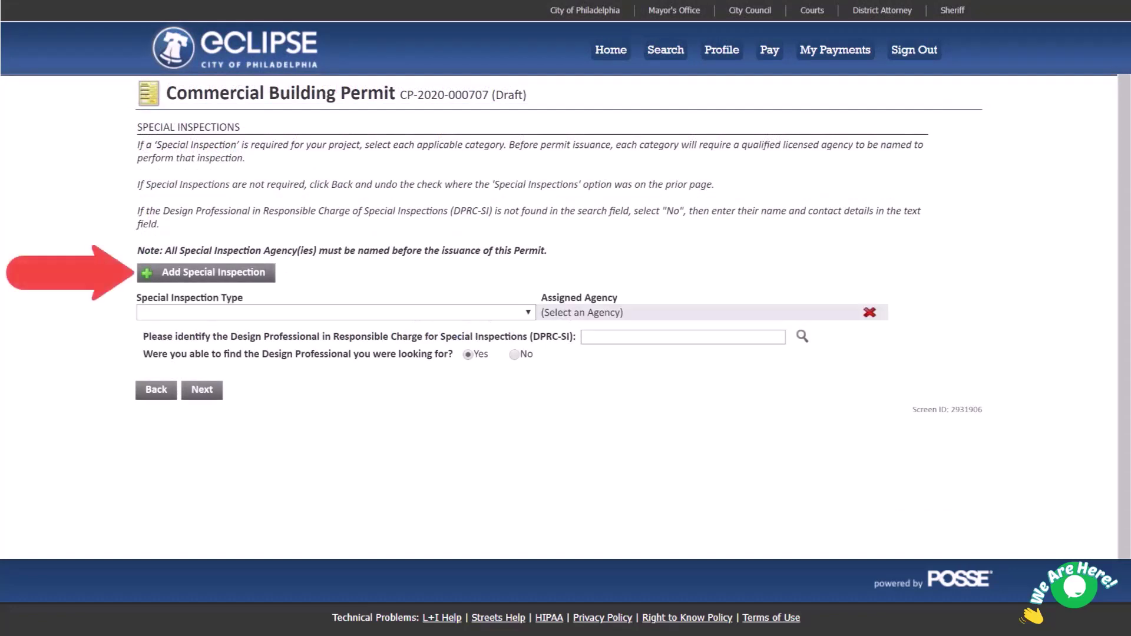
pyautogui.click(333, 312)
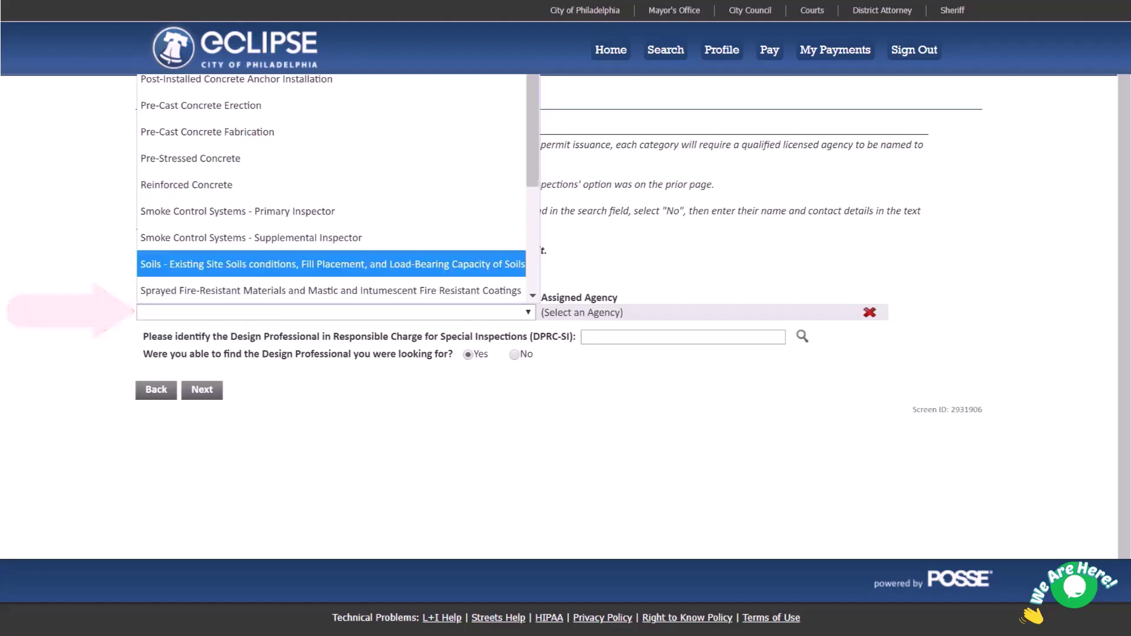
pyautogui.click(333, 274)
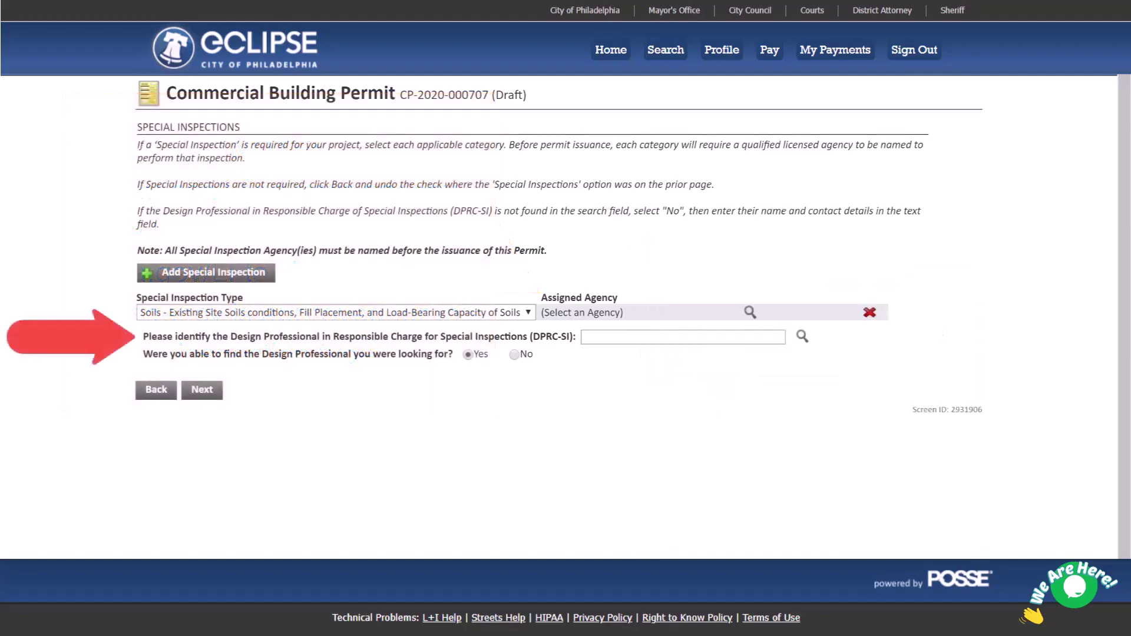
pyautogui.click(153, 398)
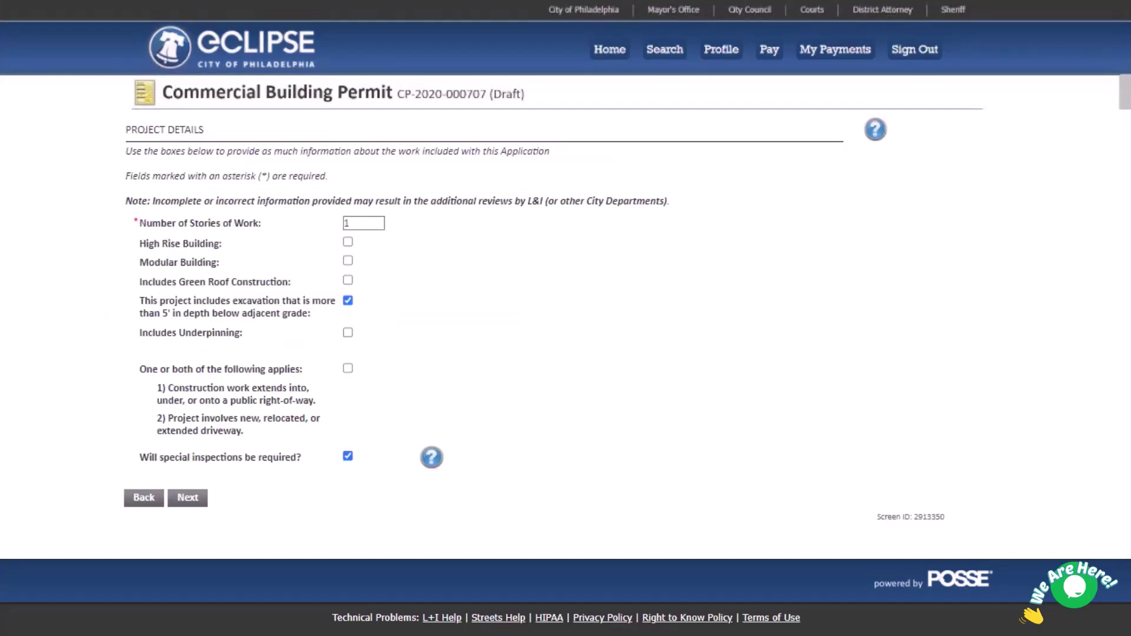
pyautogui.click(348, 456)
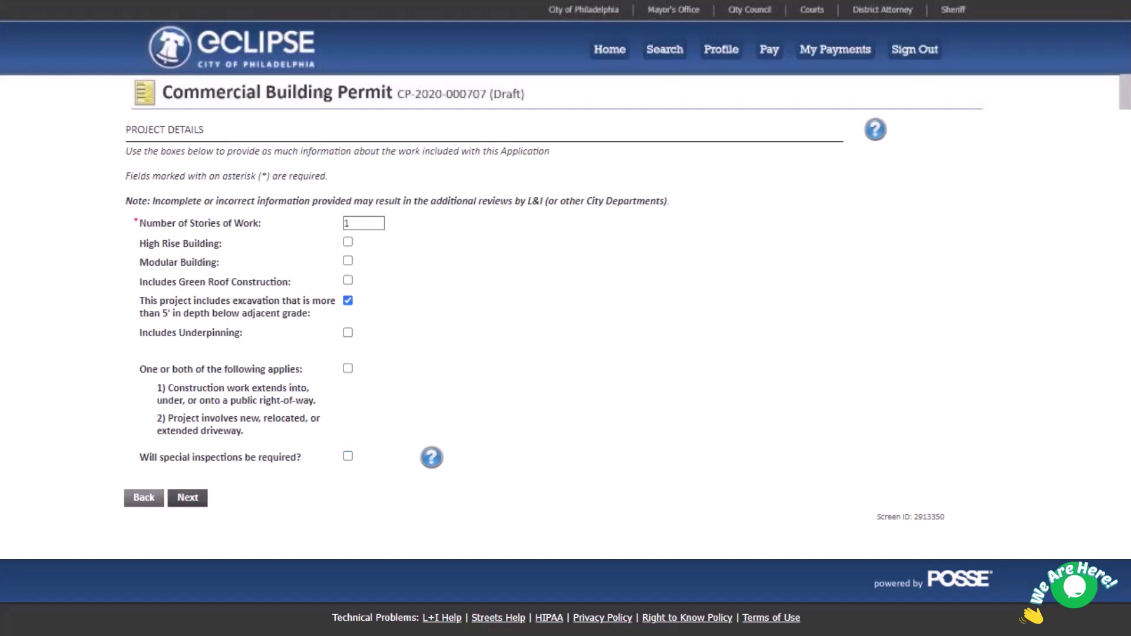
pyautogui.click(187, 498)
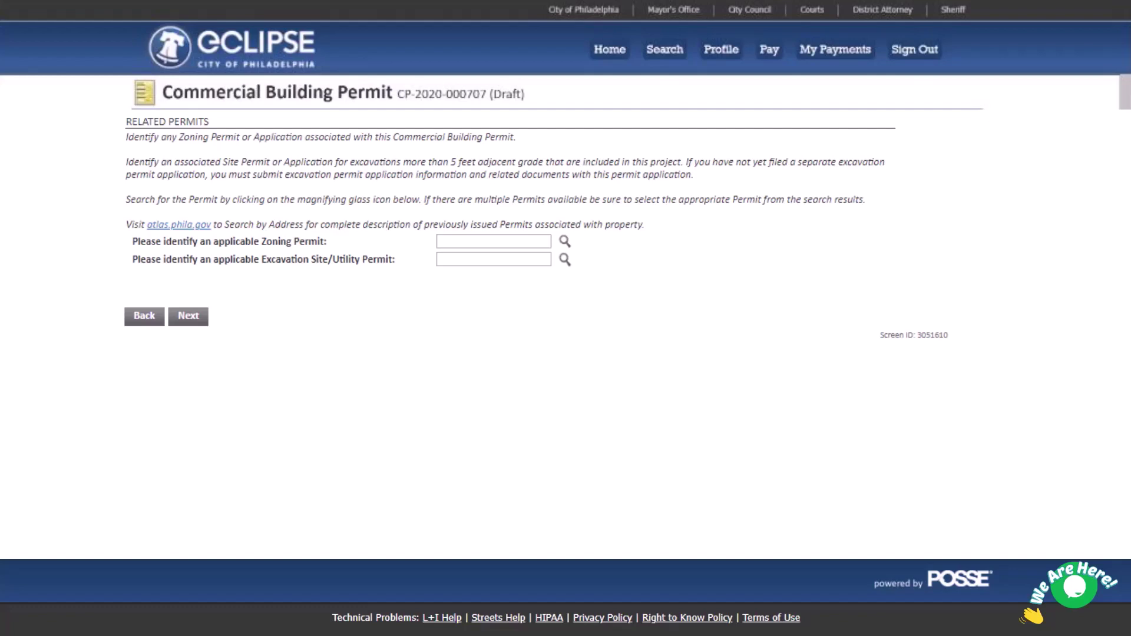
# - Enter 1000 sq ft for both areas and costs of 10,000 excavation, 100,000 general, 10,000 mechanical, then recalculate
pyautogui.click(144, 317)
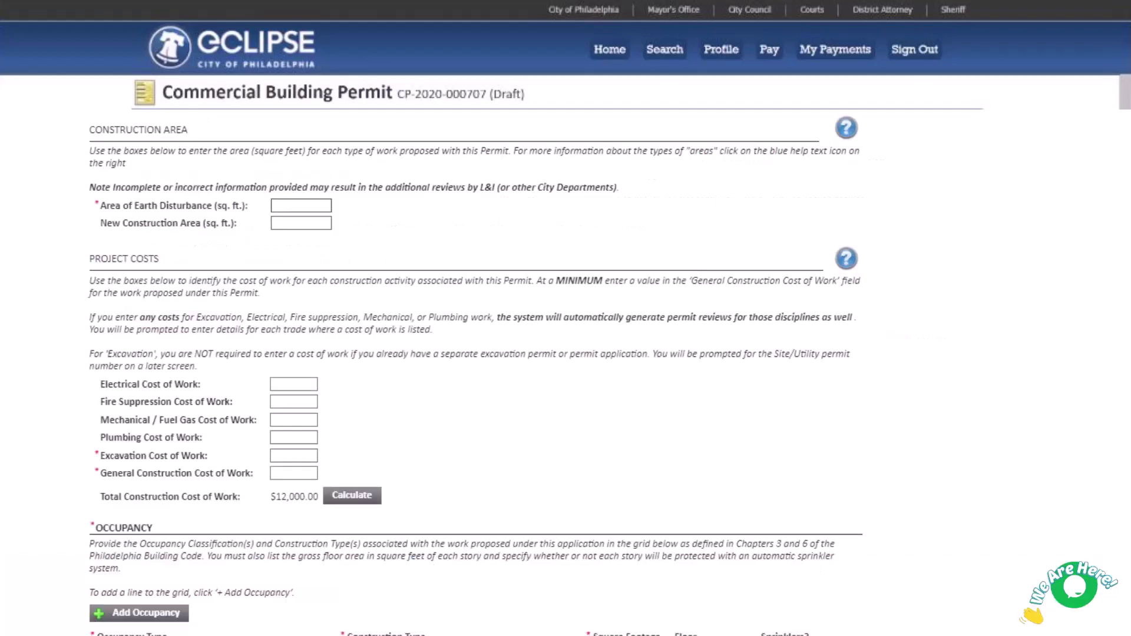
pyautogui.write('1000')
pyautogui.click(301, 223)
pyautogui.write('1000')
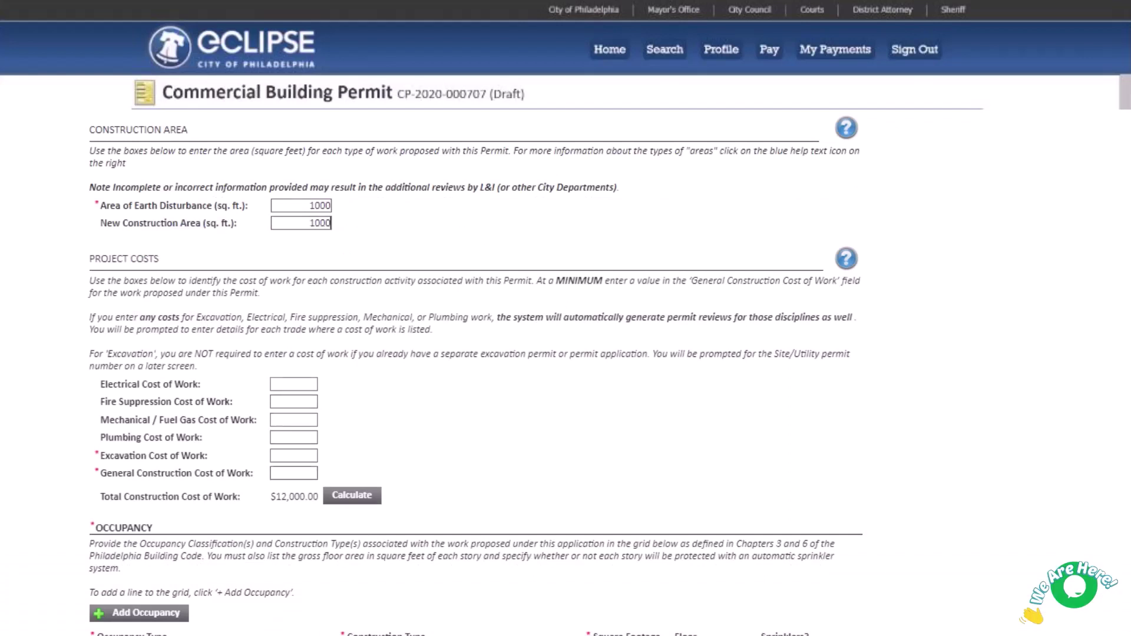
pyautogui.click(294, 456)
pyautogui.write('10000')
pyautogui.click(294, 473)
pyautogui.write('10000')
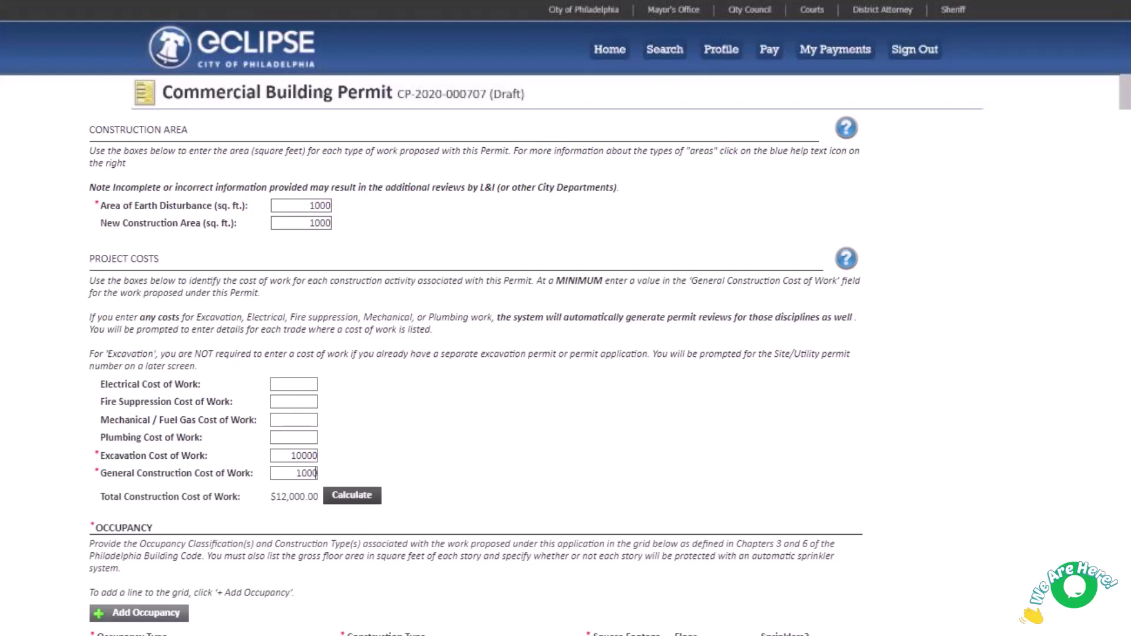
pyautogui.write('0')
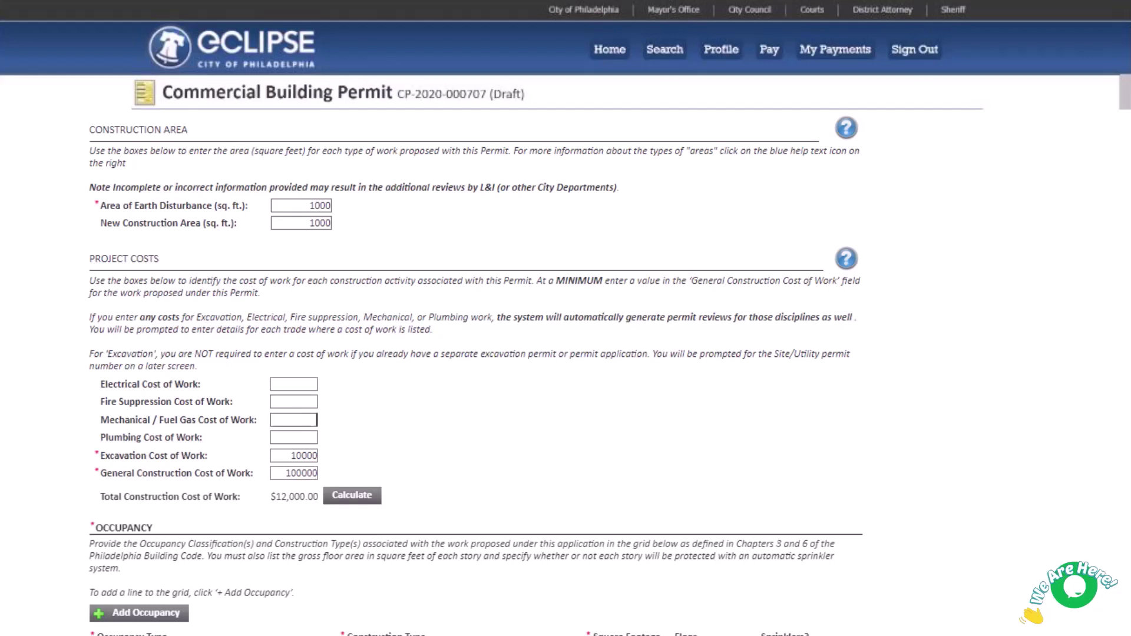
pyautogui.click(316, 419)
pyautogui.write('1')
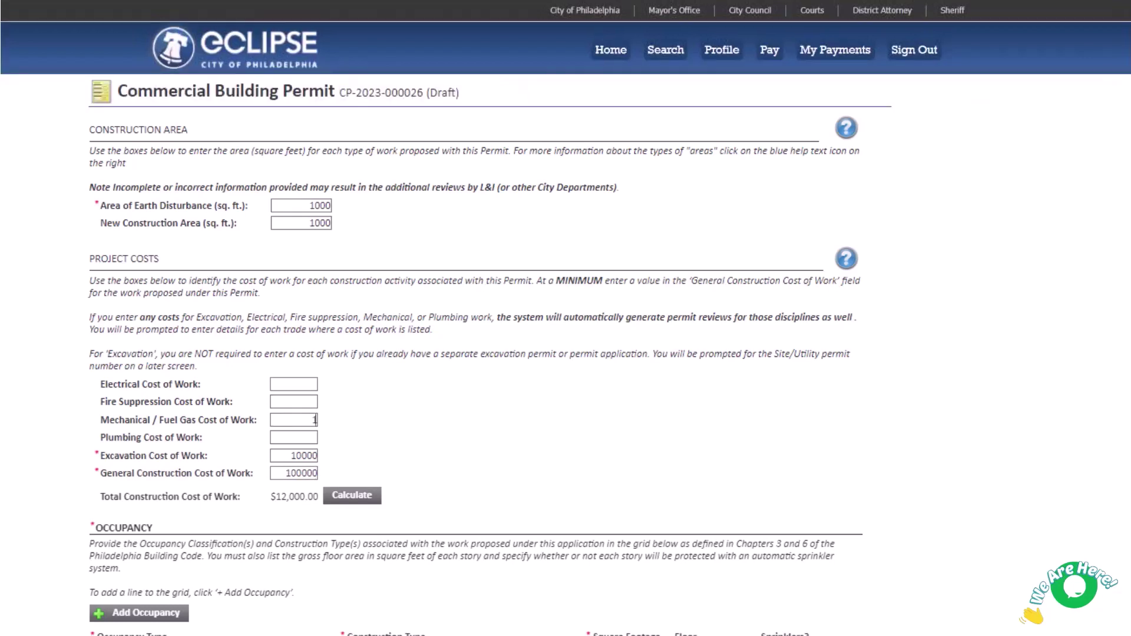
pyautogui.write('000')
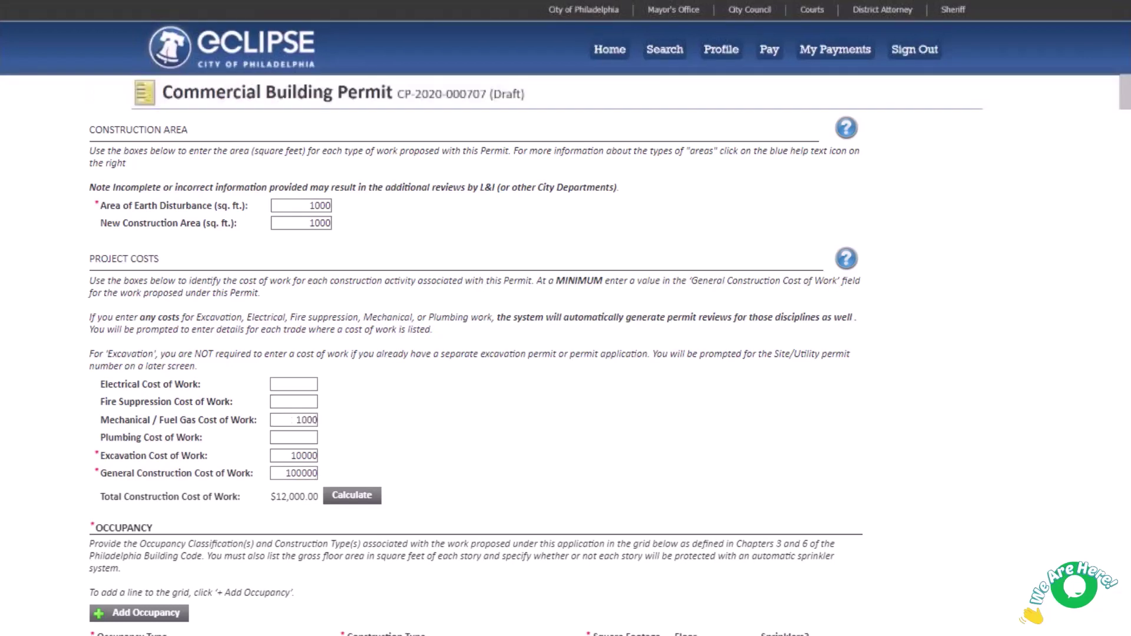
pyautogui.write('0')
pyautogui.press('Return')
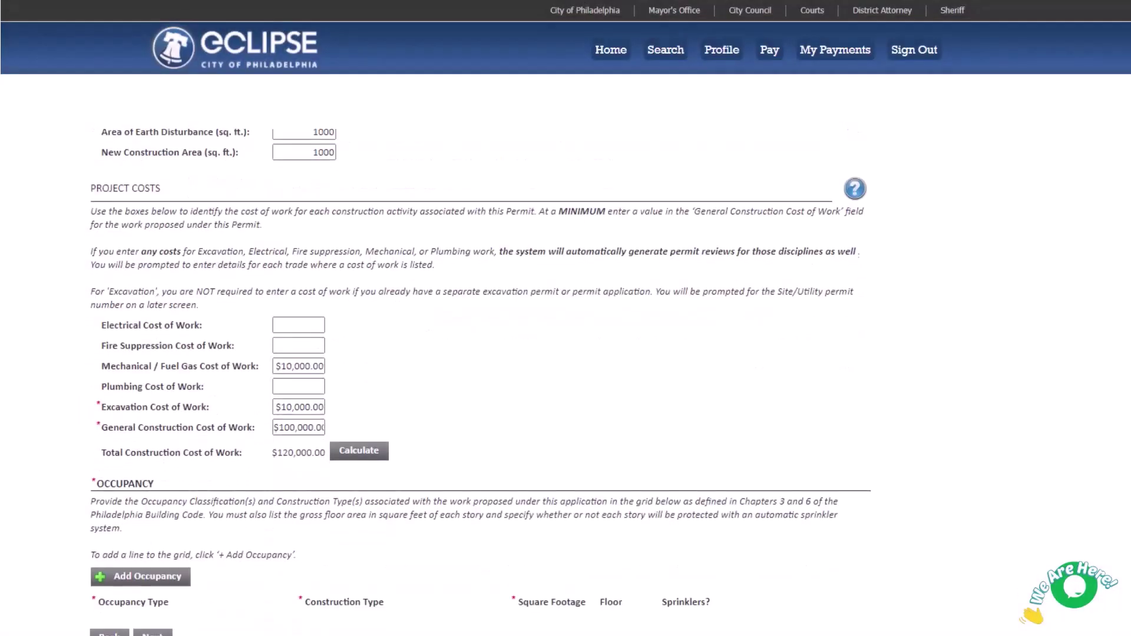
# - Add a sprinklered 1000 sq ft R-2 Residential occupancy with III-B construction type
pyautogui.press('Return')
pyautogui.click(214, 598)
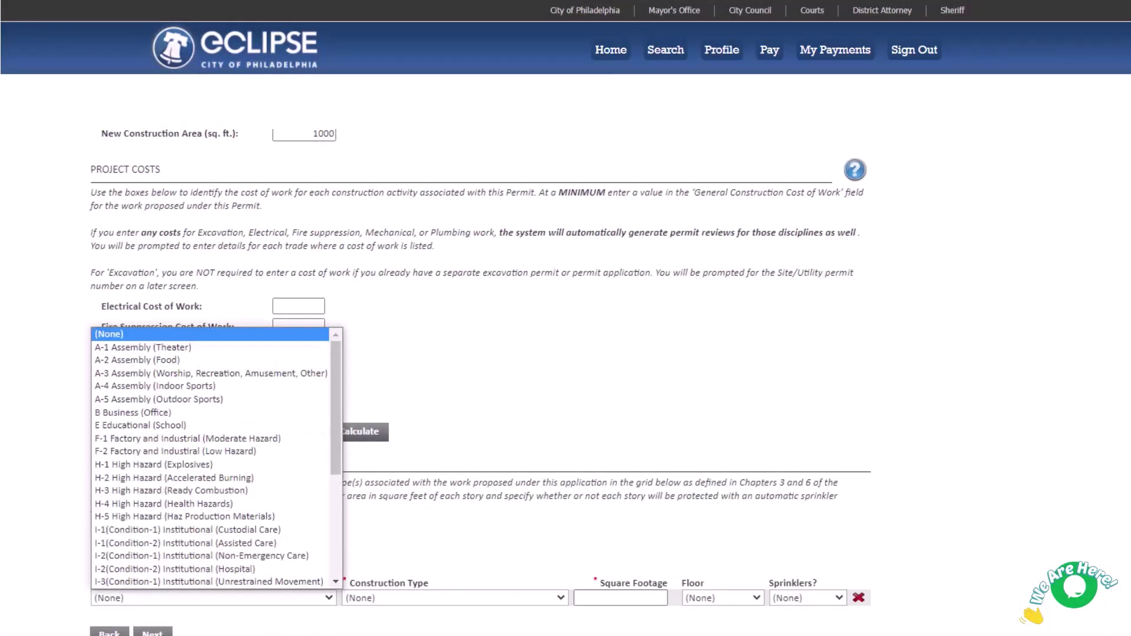
pyautogui.scroll(-3, 212, 459)
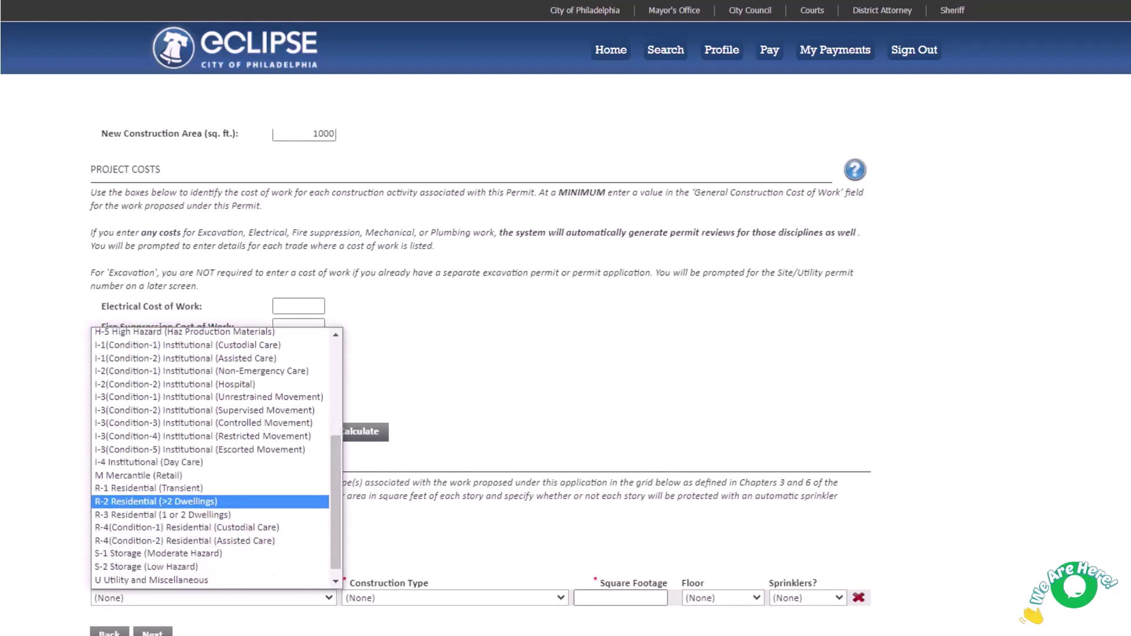
pyautogui.click(156, 504)
pyautogui.click(454, 598)
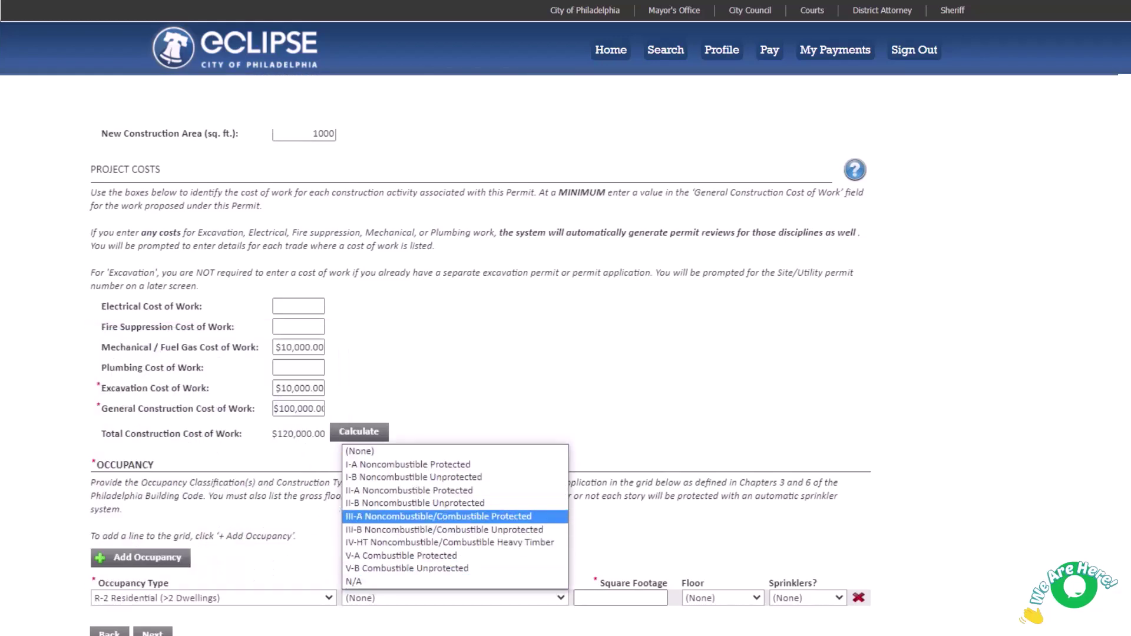
pyautogui.click(443, 530)
pyautogui.write('1000')
pyautogui.click(808, 598)
pyautogui.click(795, 628)
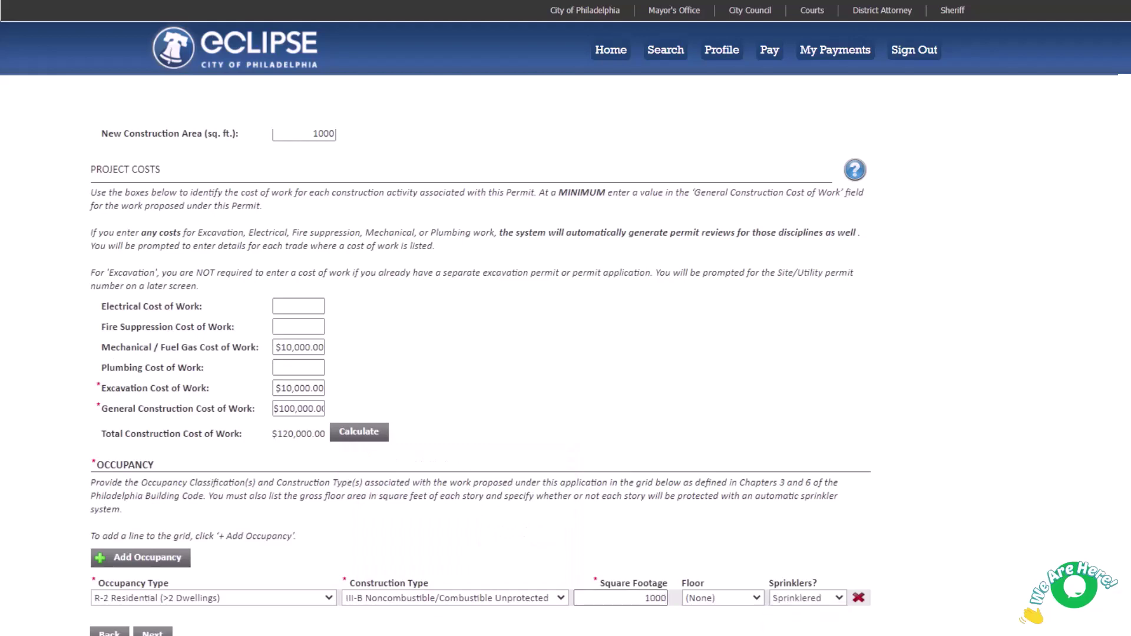
pyautogui.scroll(2, 565, 354)
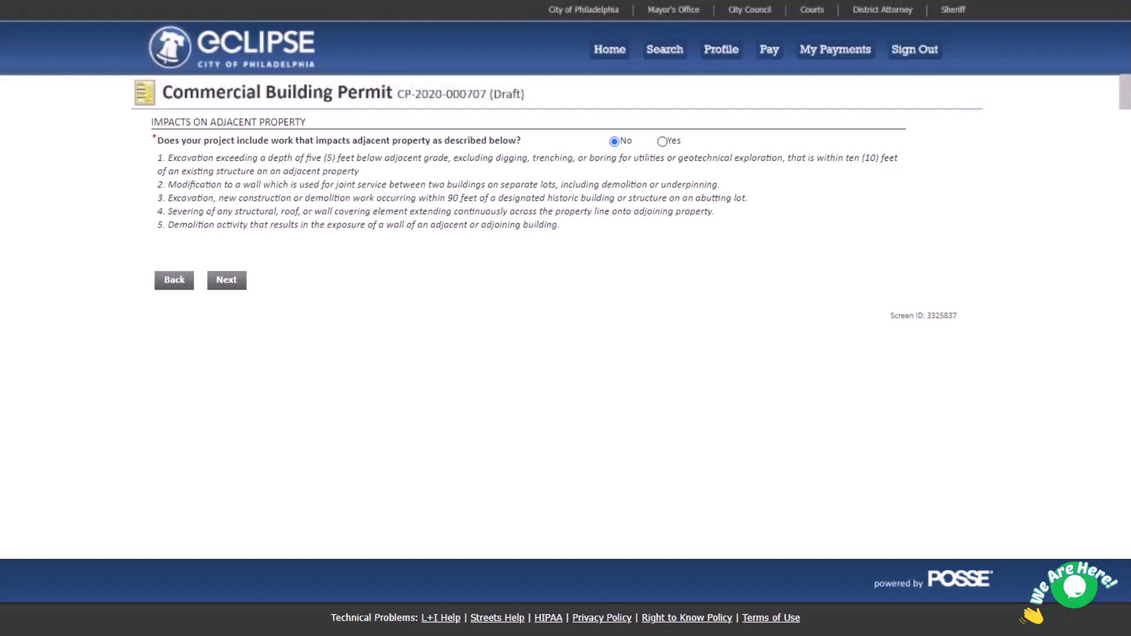
# - Answer Yes to impacting adjacent property and check only the reasonable-attempt owner acknowledgement
pyautogui.click(663, 142)
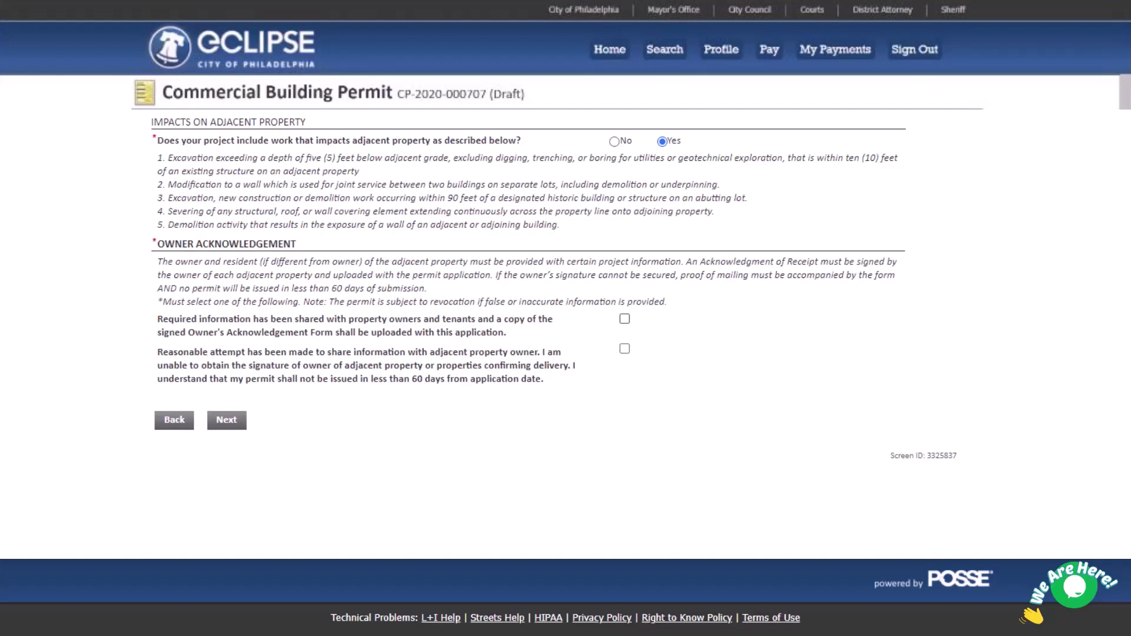
pyautogui.click(625, 319)
pyautogui.press('space')
pyautogui.press('Tab')
pyautogui.press('space')
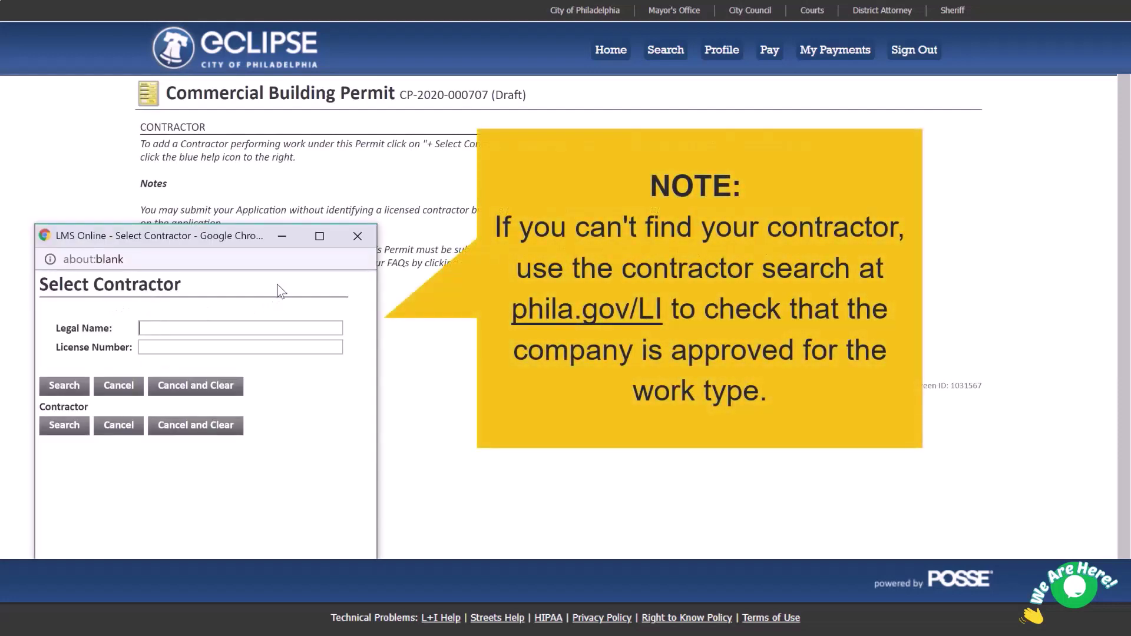
# - Search for City Contracting by legal name, attach it as the permit's contractor, and continue
pyautogui.write('City Contracting')
pyautogui.press('Return')
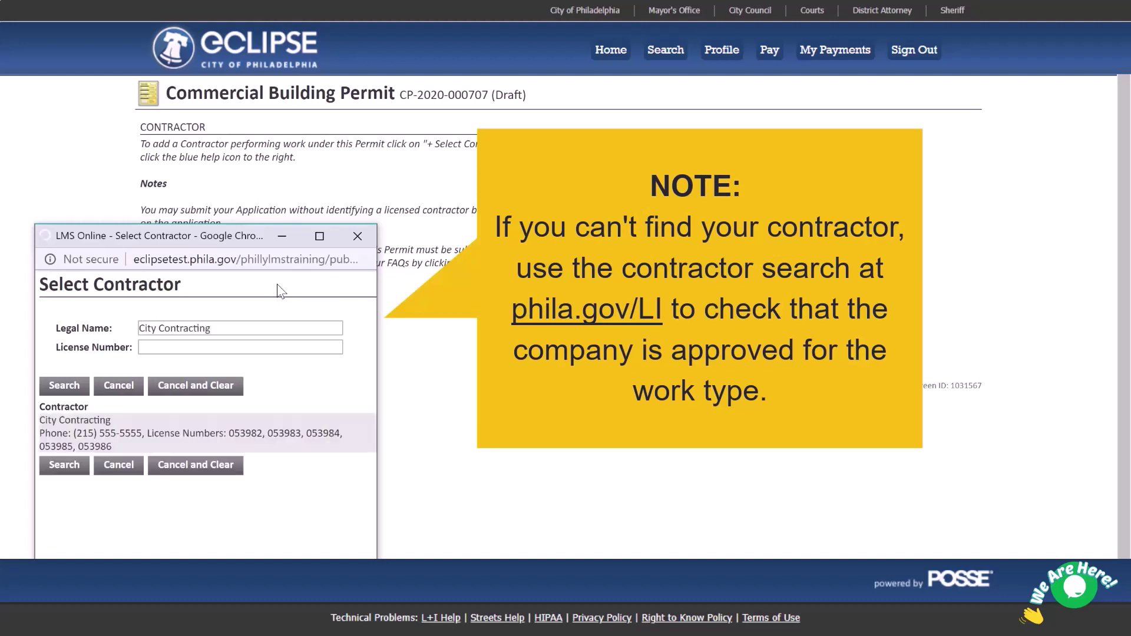
pyautogui.click(108, 439)
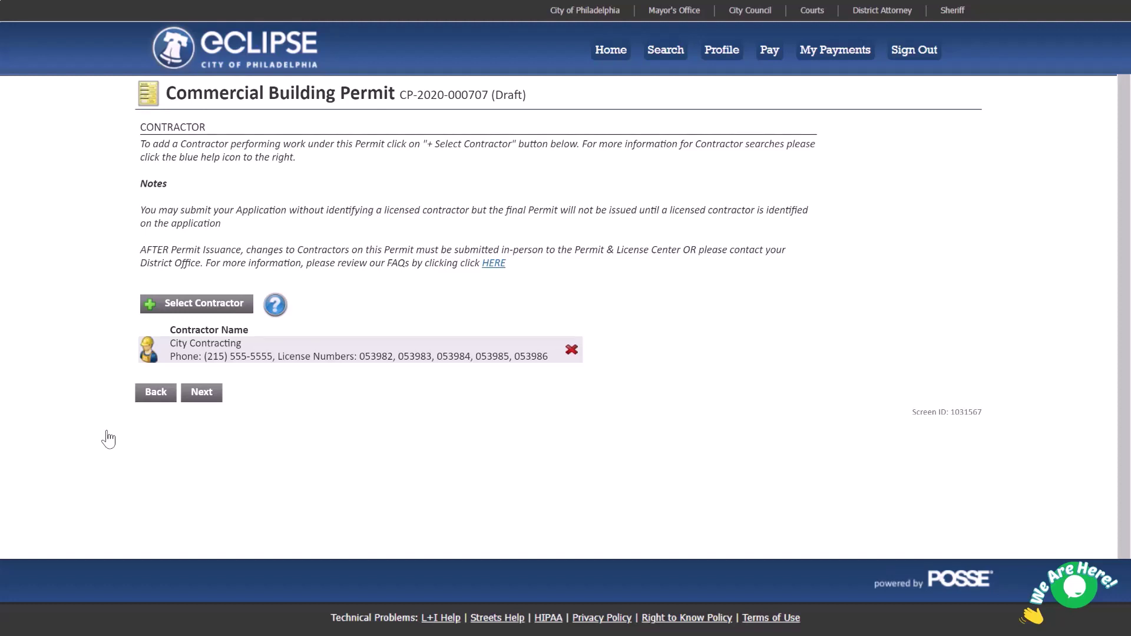
pyautogui.click(207, 399)
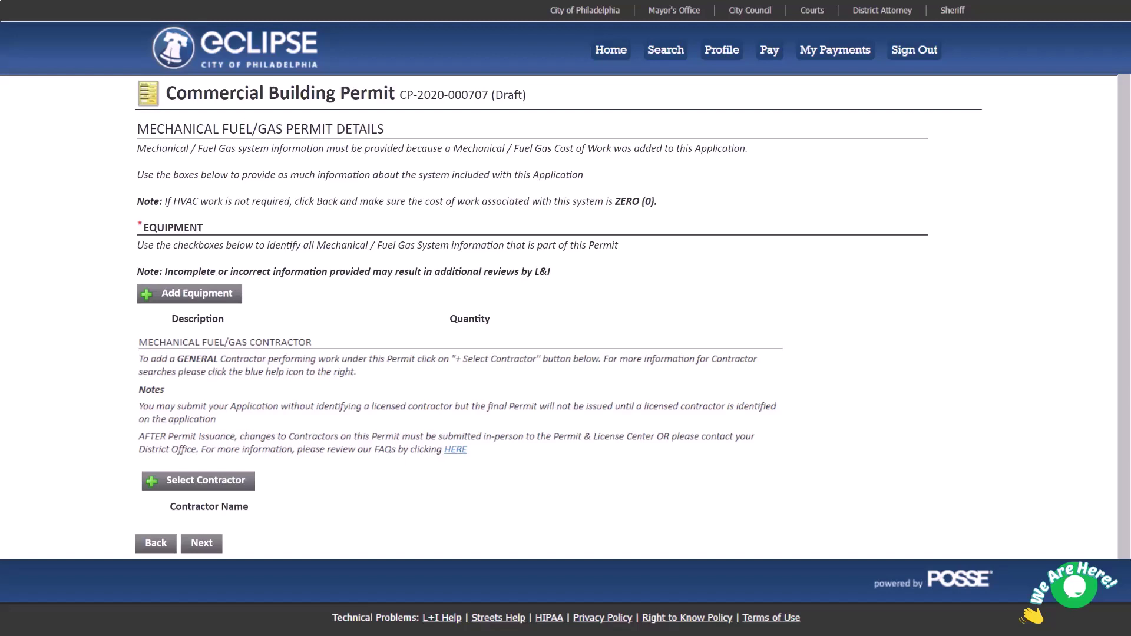
# - Add equipment rows: 5 ductwork-connected appliances and 20 appliances not connected via ductwork
pyautogui.click(190, 294)
pyautogui.press('a')
pyautogui.press('Tab')
pyautogui.write('5')
pyautogui.click(190, 293)
pyautogui.click(298, 364)
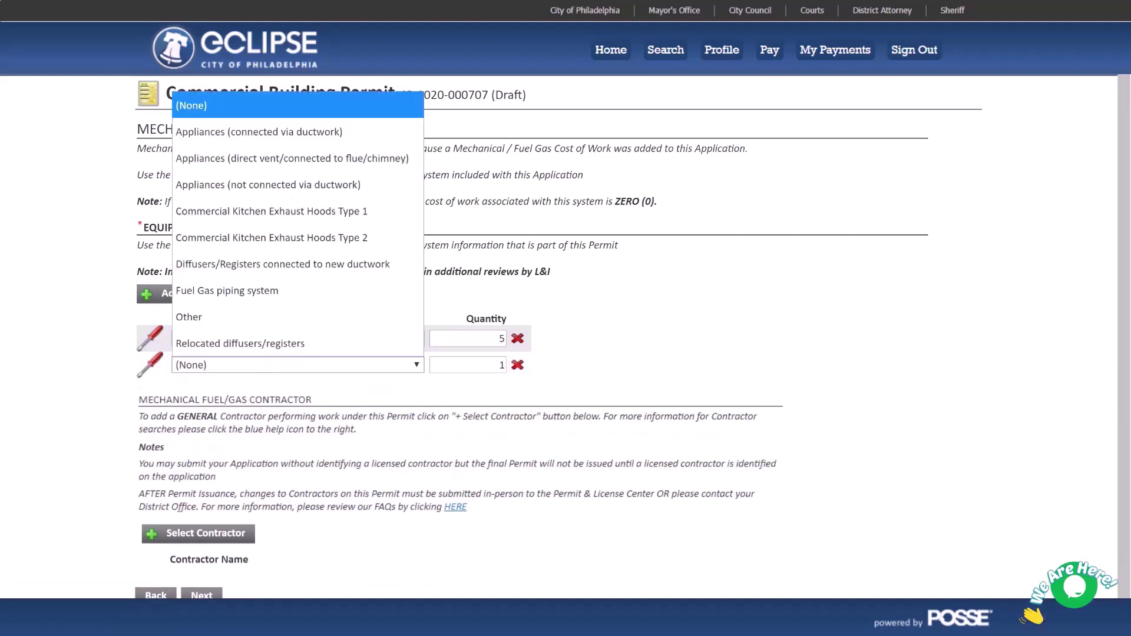
pyautogui.click(268, 185)
pyautogui.press('Tab')
pyautogui.write('20')
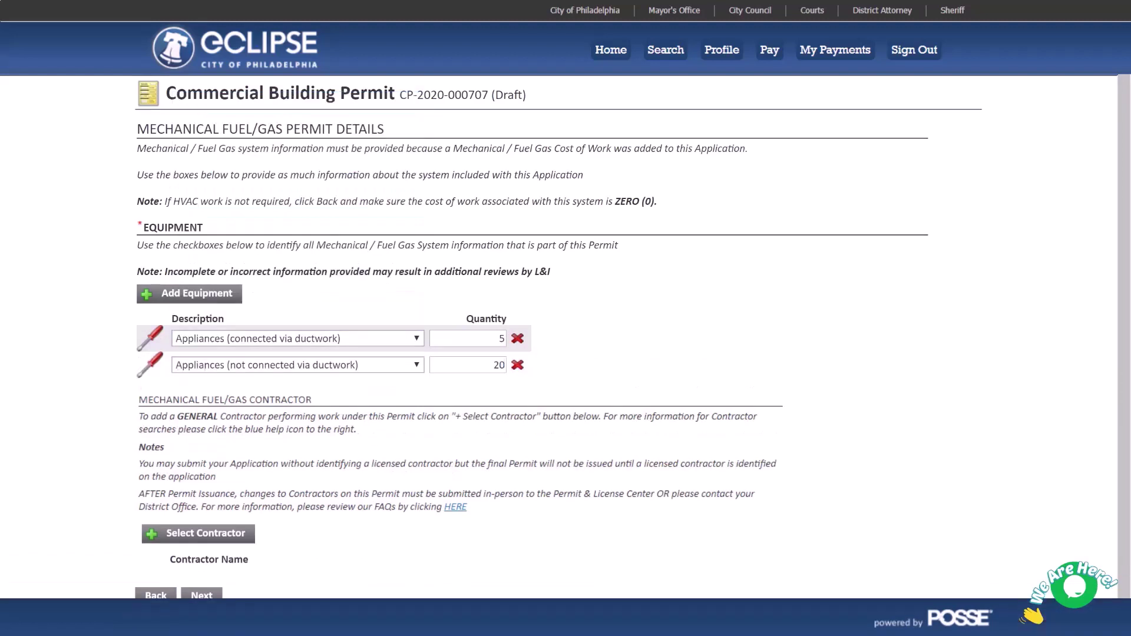
# - Search for City Contracting and select it as the mechanical fuel/gas contractor
pyautogui.click(242, 534)
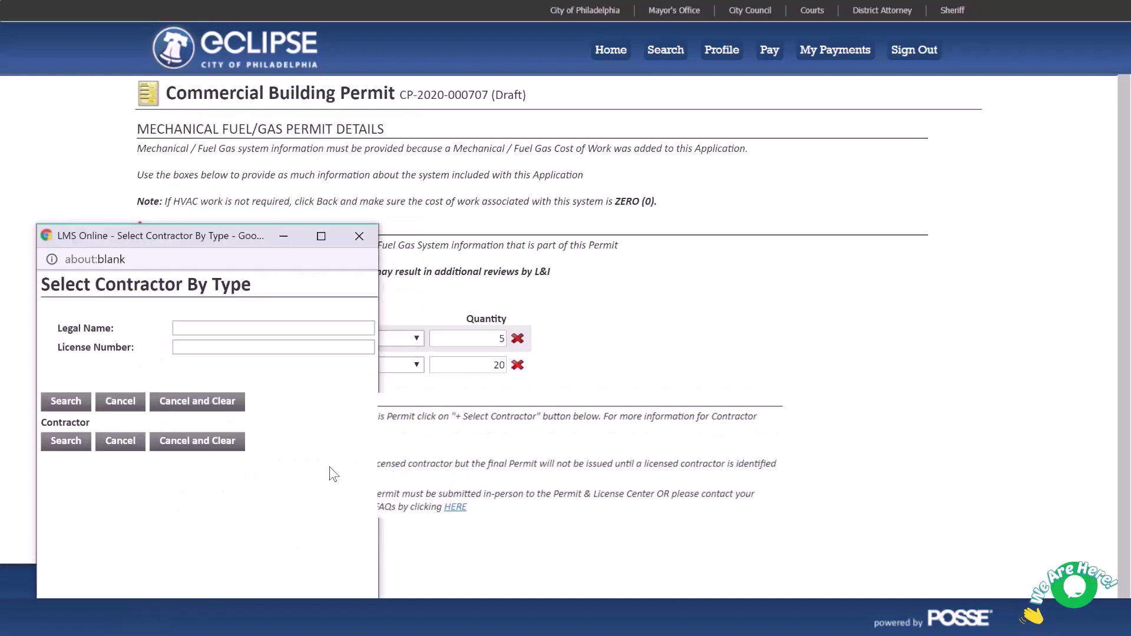
pyautogui.click(278, 328)
pyautogui.write('City Contracting')
pyautogui.click(58, 401)
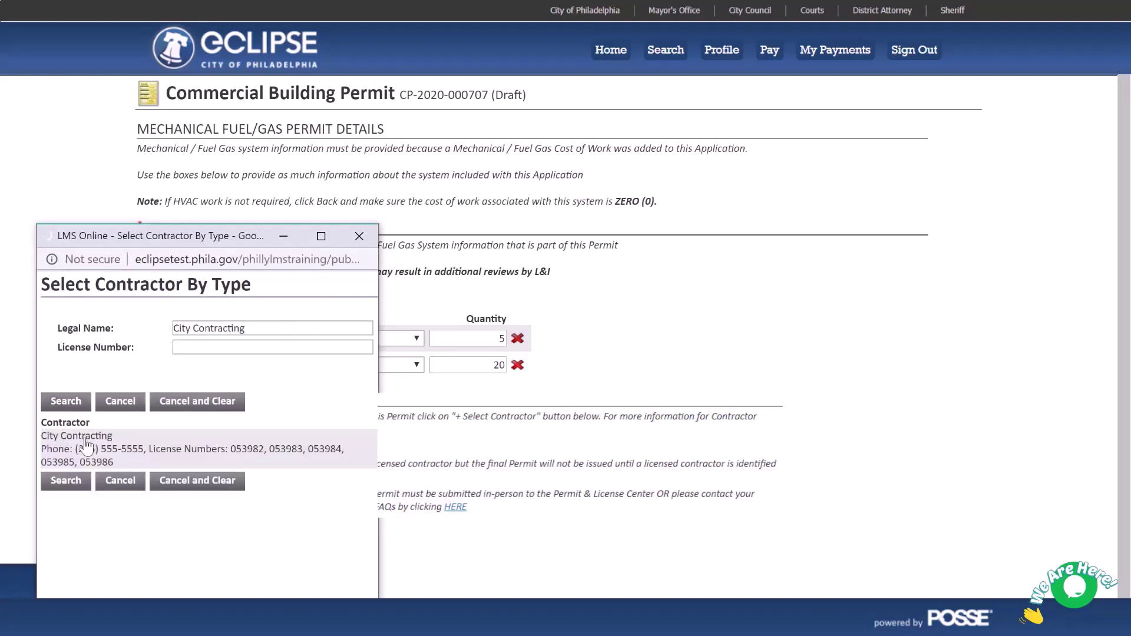
pyautogui.click(87, 447)
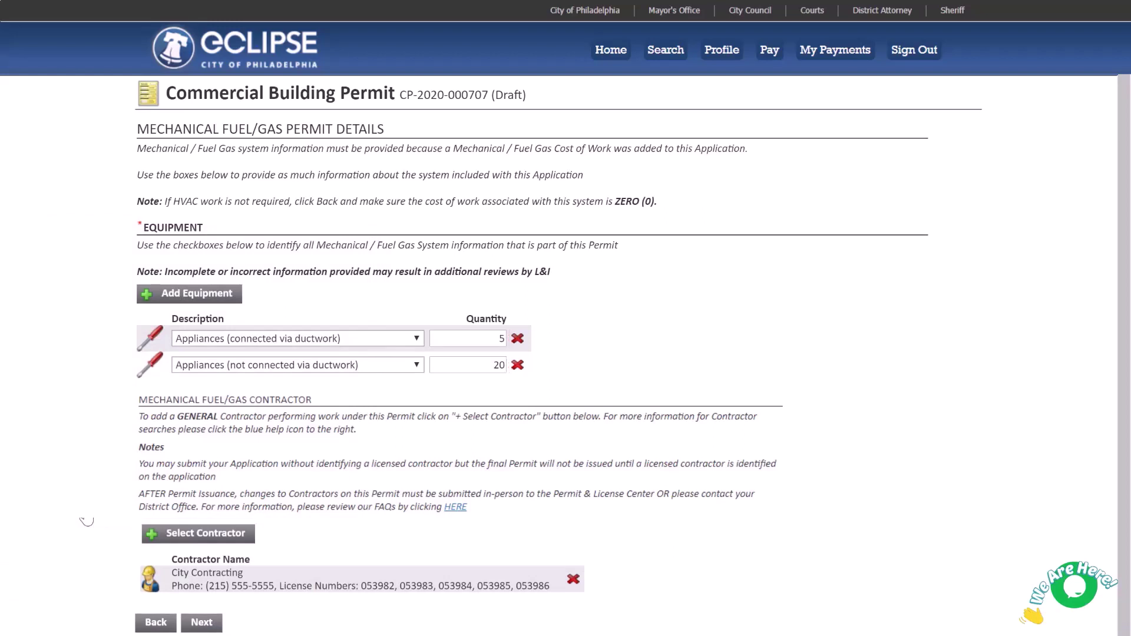
# - Continue to the Documents to Attach page of the application
pyautogui.click(200, 625)
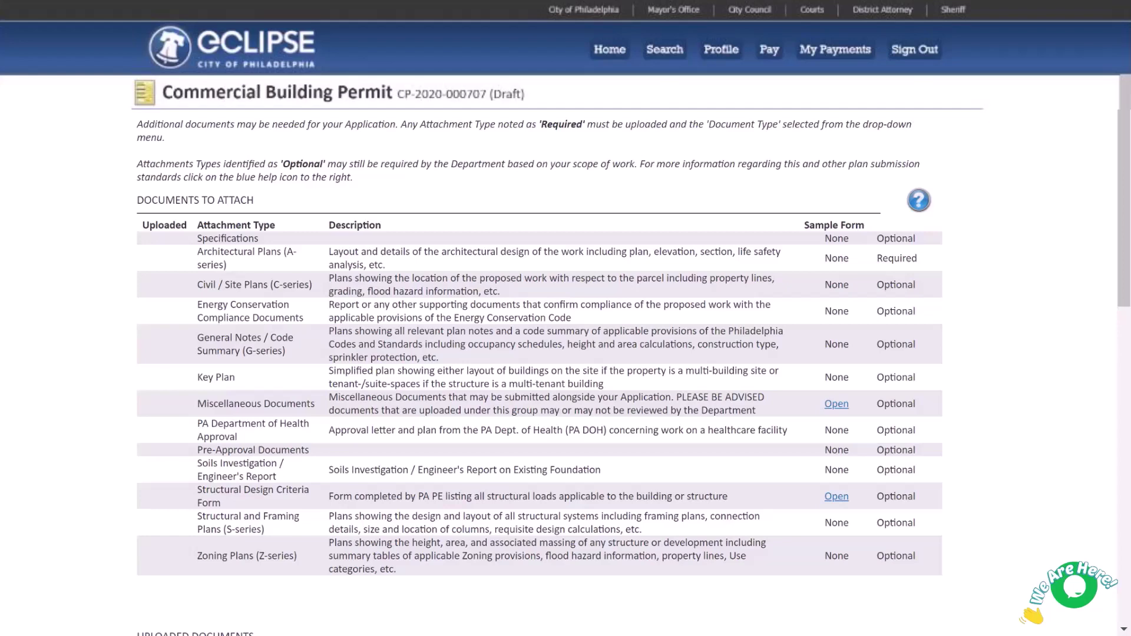
# - Upload Structural Design Criteria Form.pdf and set its type to Structural Design Criteria Form
pyautogui.scroll(-10, 1027, 190)
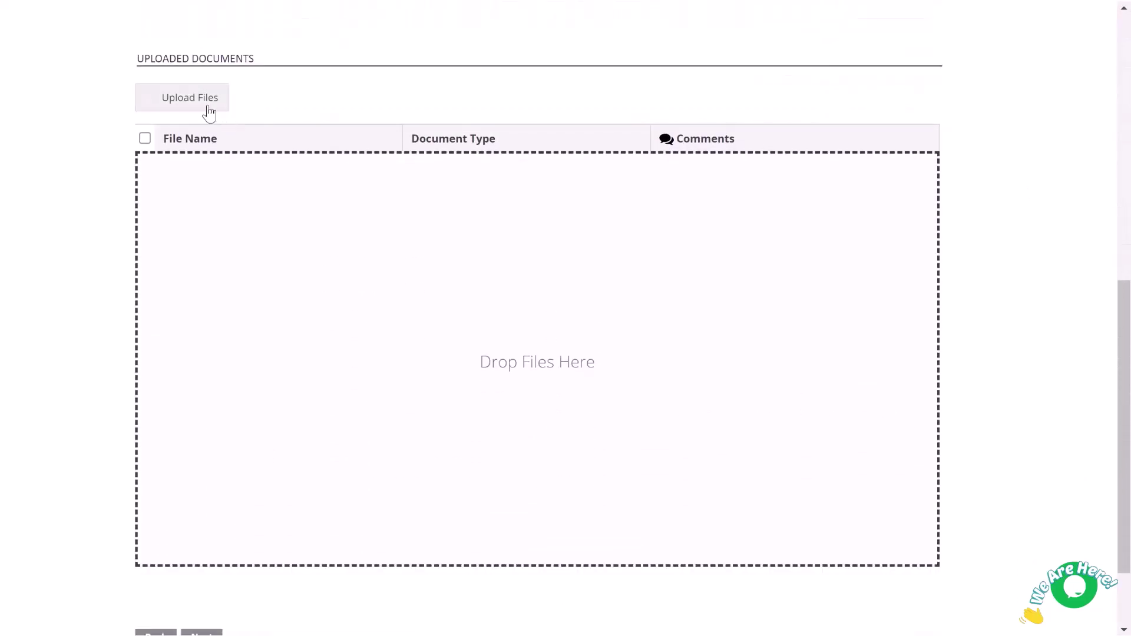
pyautogui.click(207, 112)
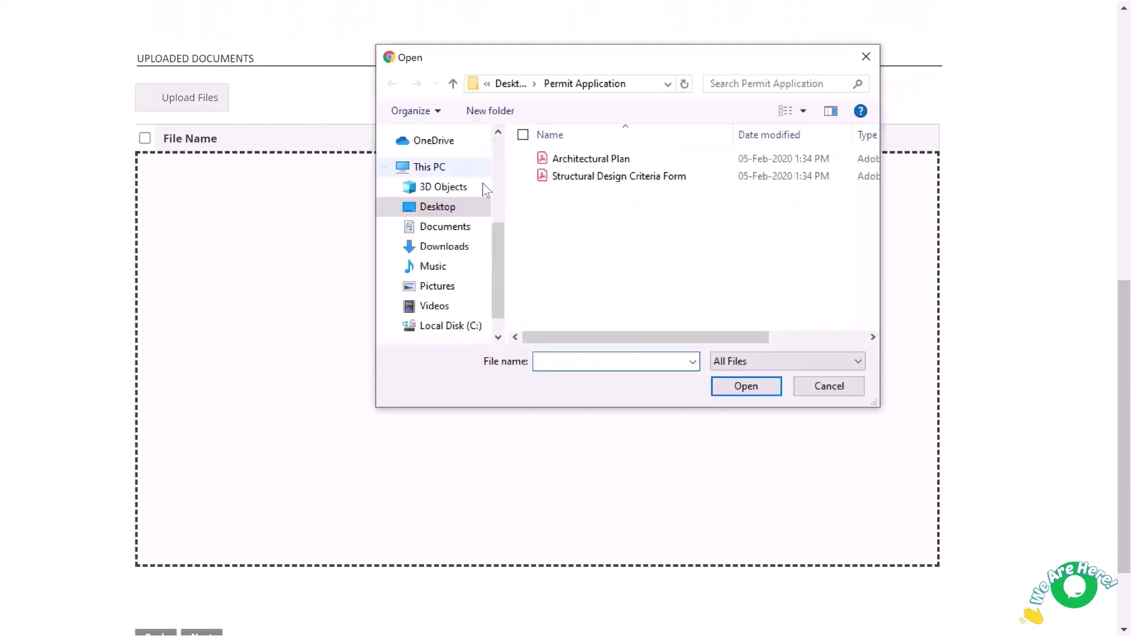
pyautogui.click(608, 180)
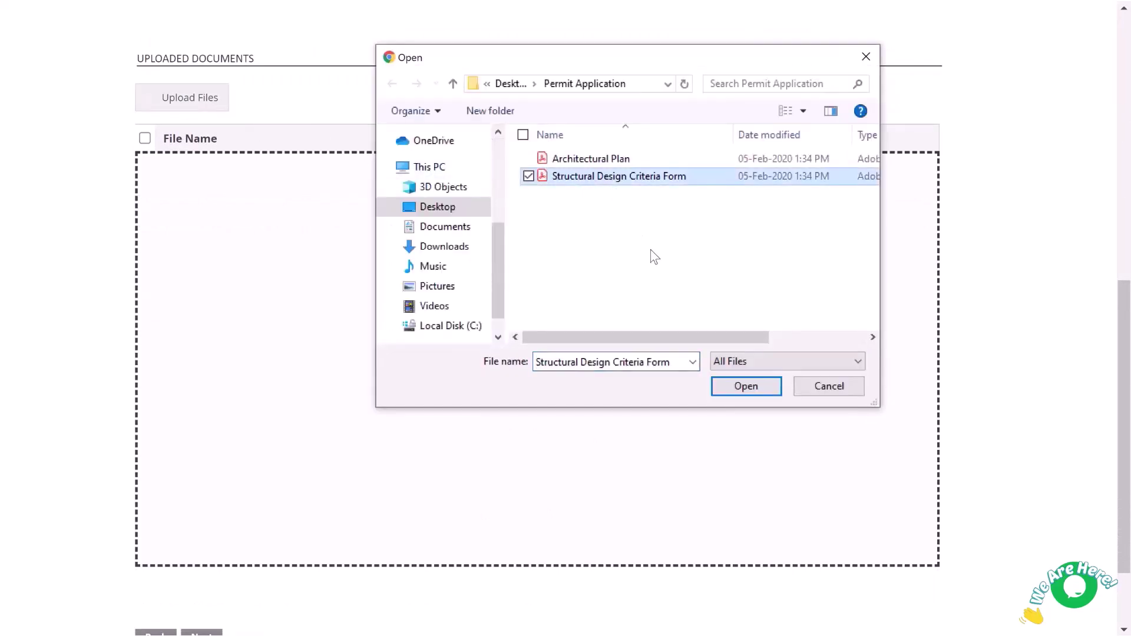
pyautogui.click(752, 387)
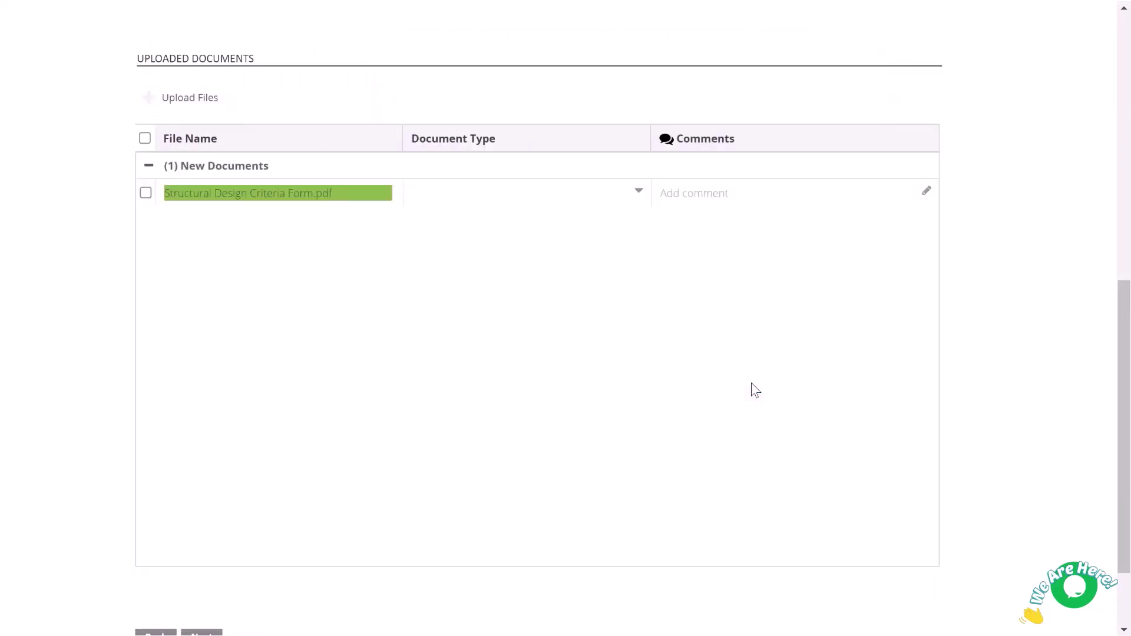
pyautogui.click(639, 191)
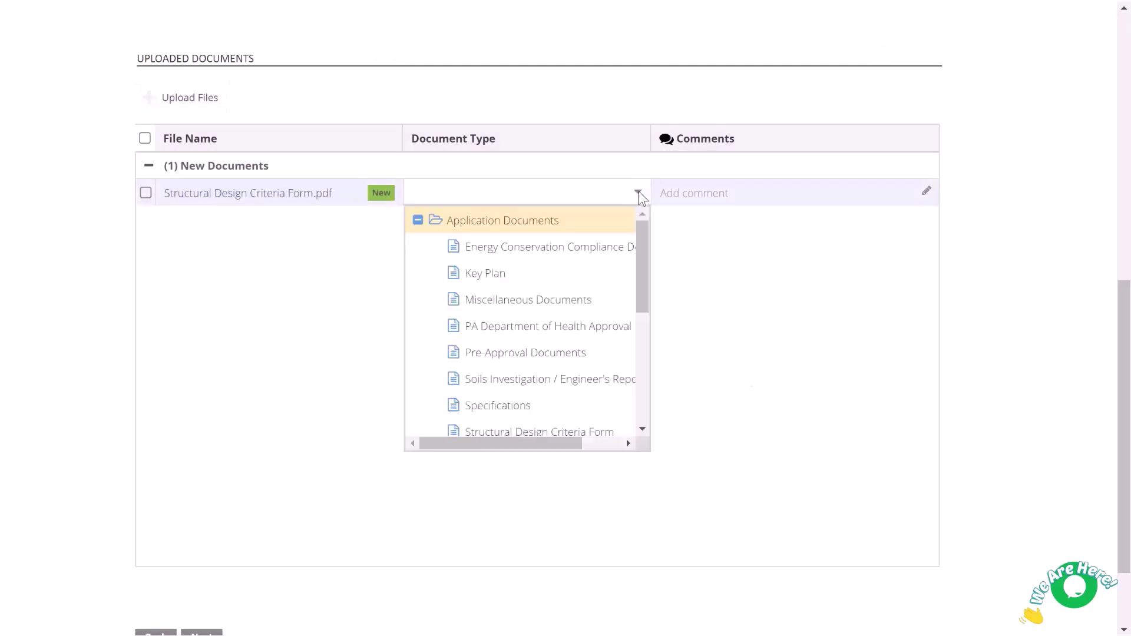
pyautogui.moveTo(642, 233); pyautogui.dragTo(642, 277)
pyautogui.click(599, 329)
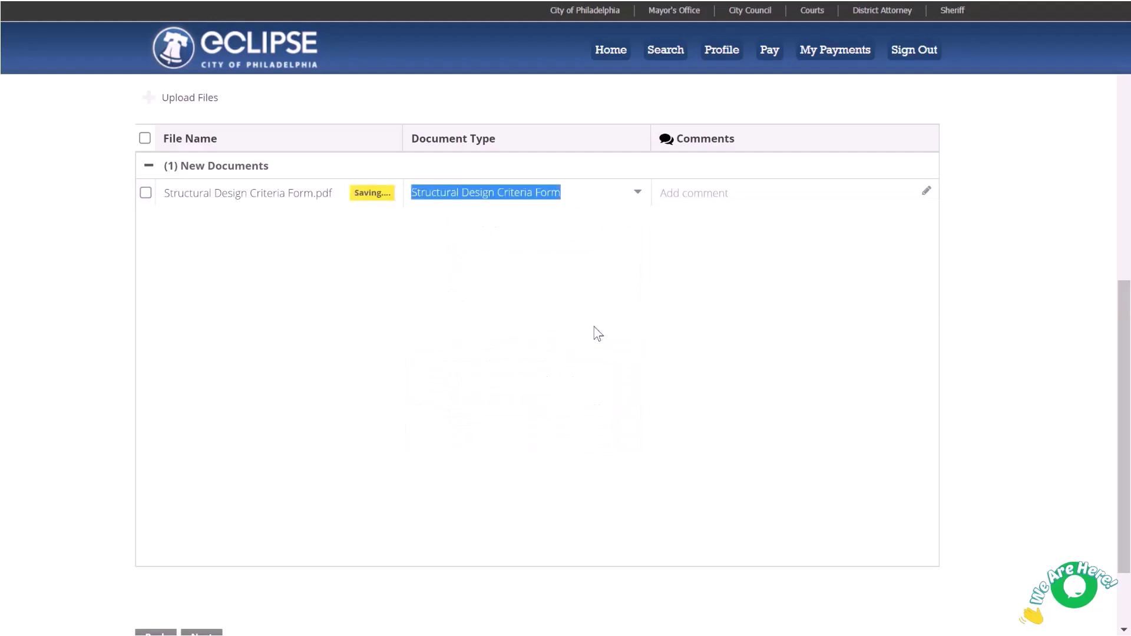
# - Upload Building ePlans.pdf and set its type to Structural Plans (S-Series)
pyautogui.click(170, 100)
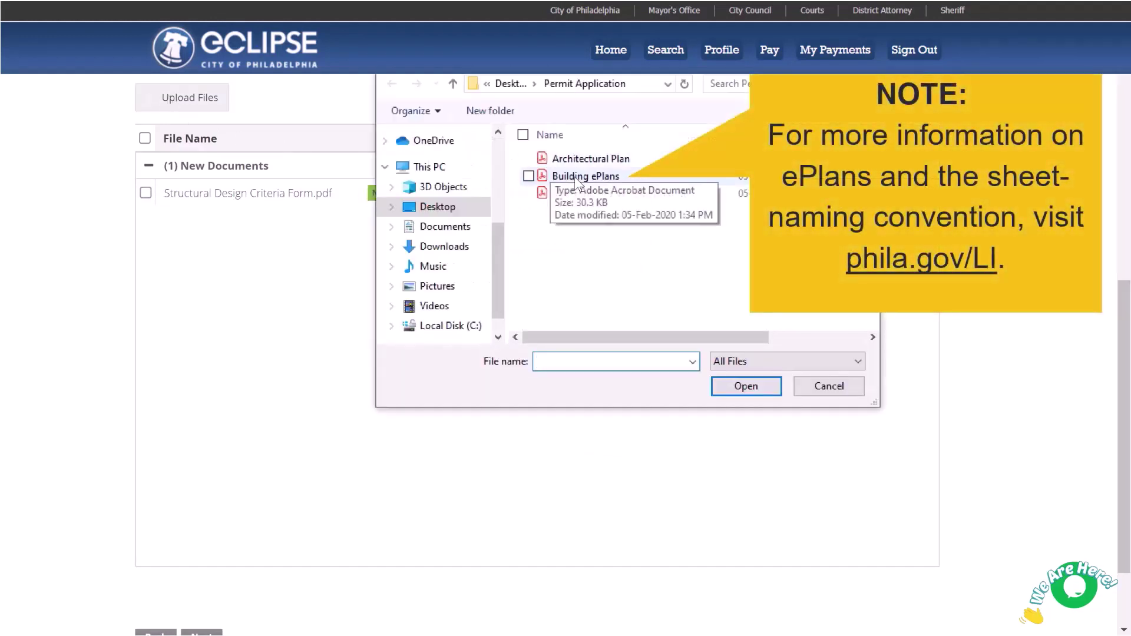
pyautogui.click(574, 177)
pyautogui.click(737, 386)
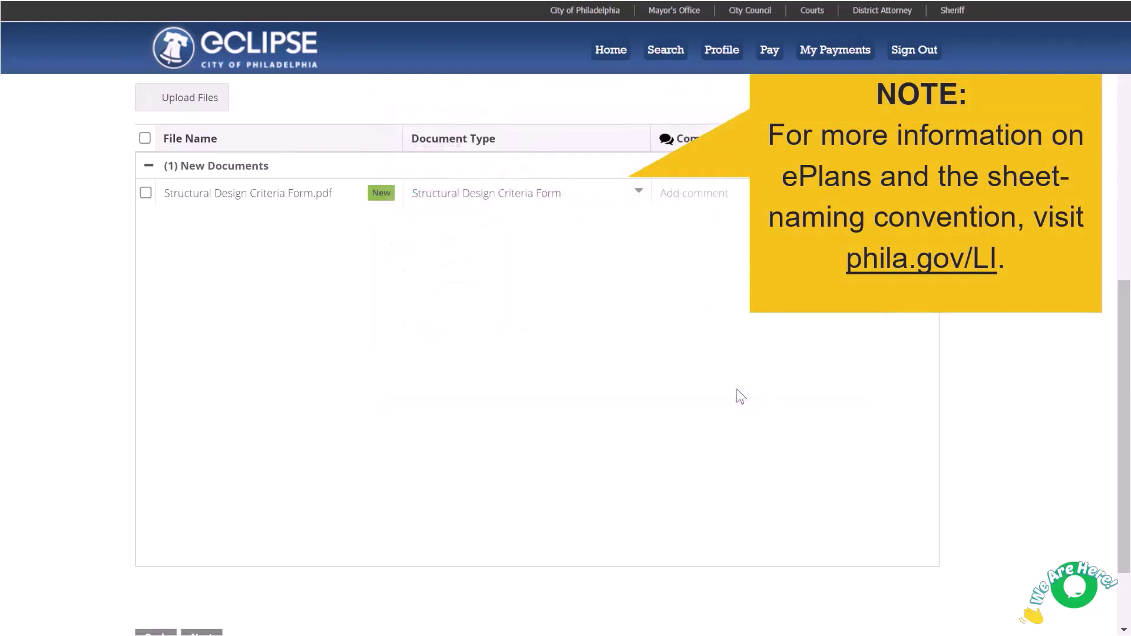
pyautogui.click(640, 191)
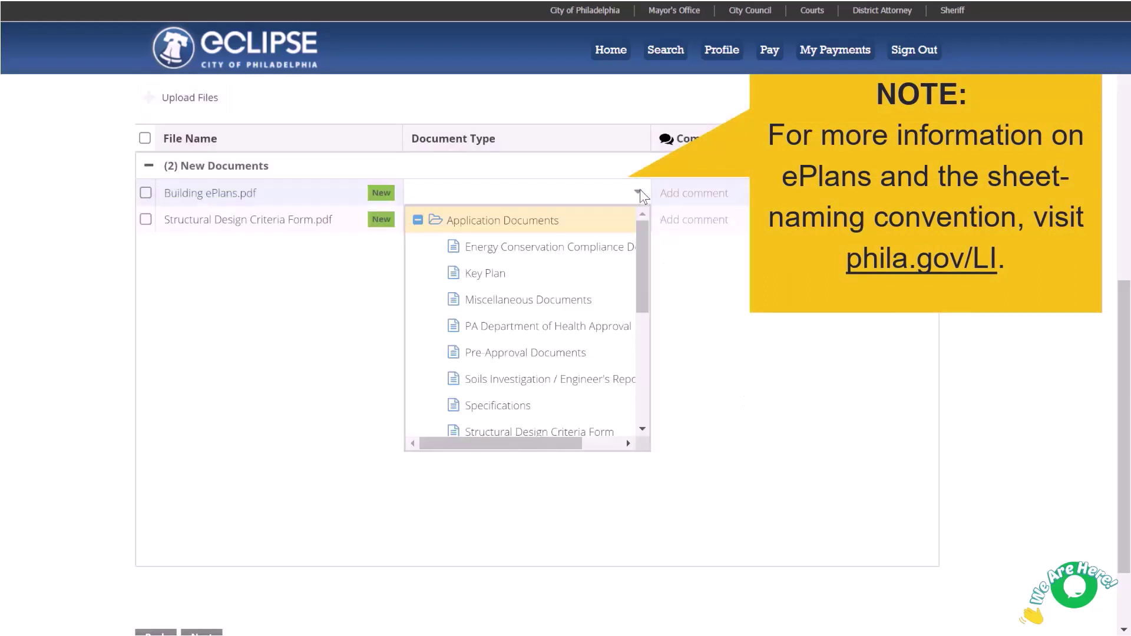
pyautogui.moveTo(642, 233); pyautogui.dragTo(645, 356)
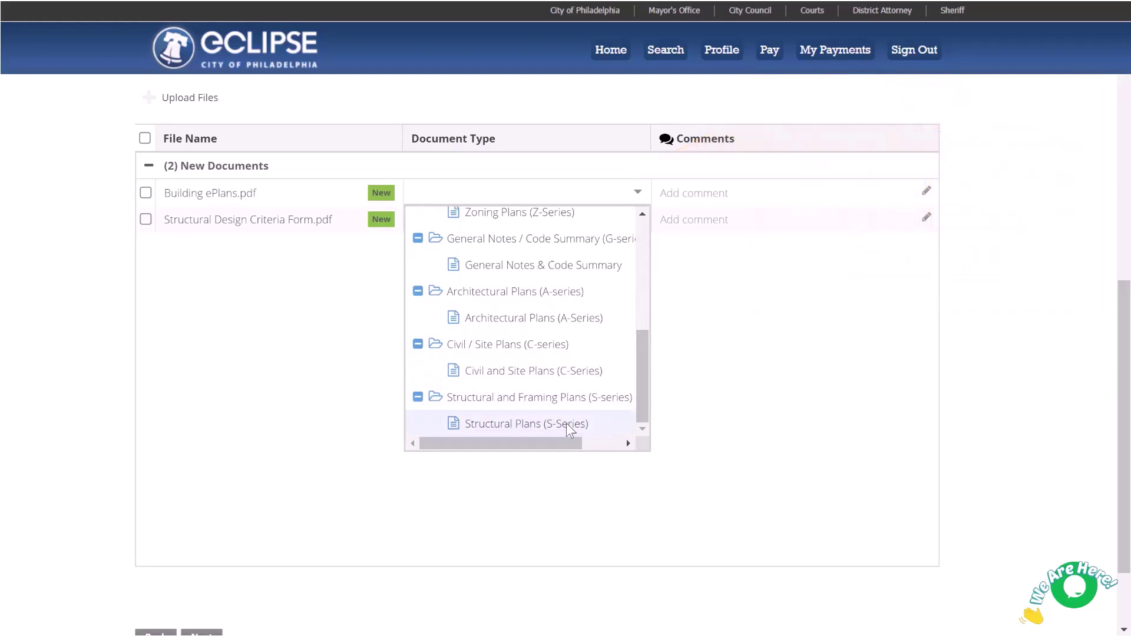
pyautogui.click(567, 423)
pyautogui.scroll(-2, 567, 423)
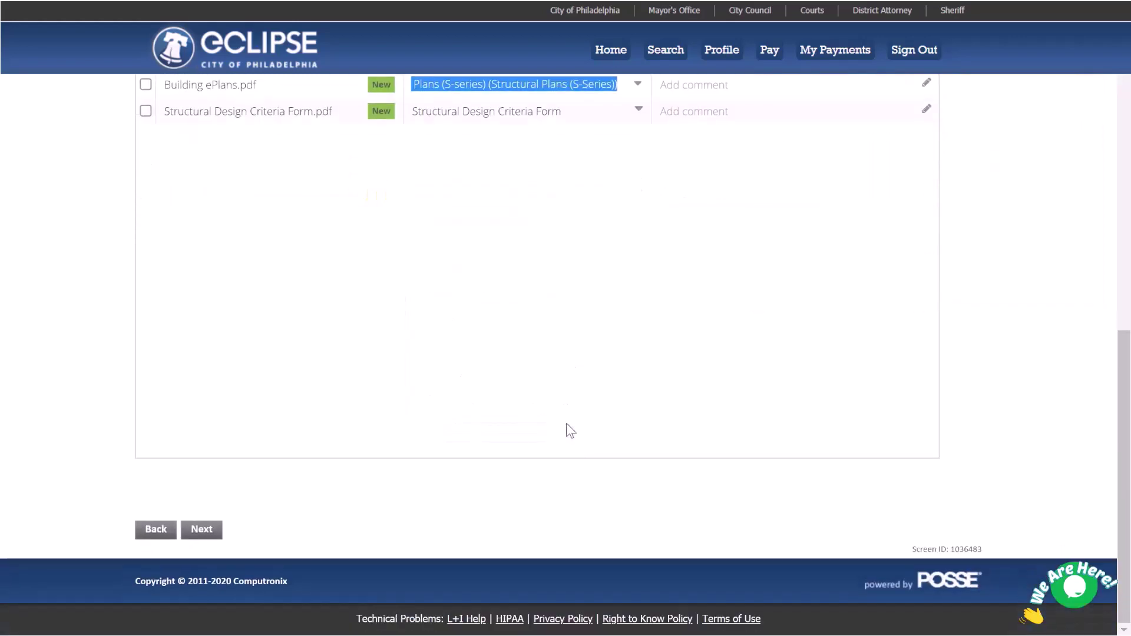
# - On the permit notifications step, enable all notifications for the applicant contact
pyautogui.click(218, 527)
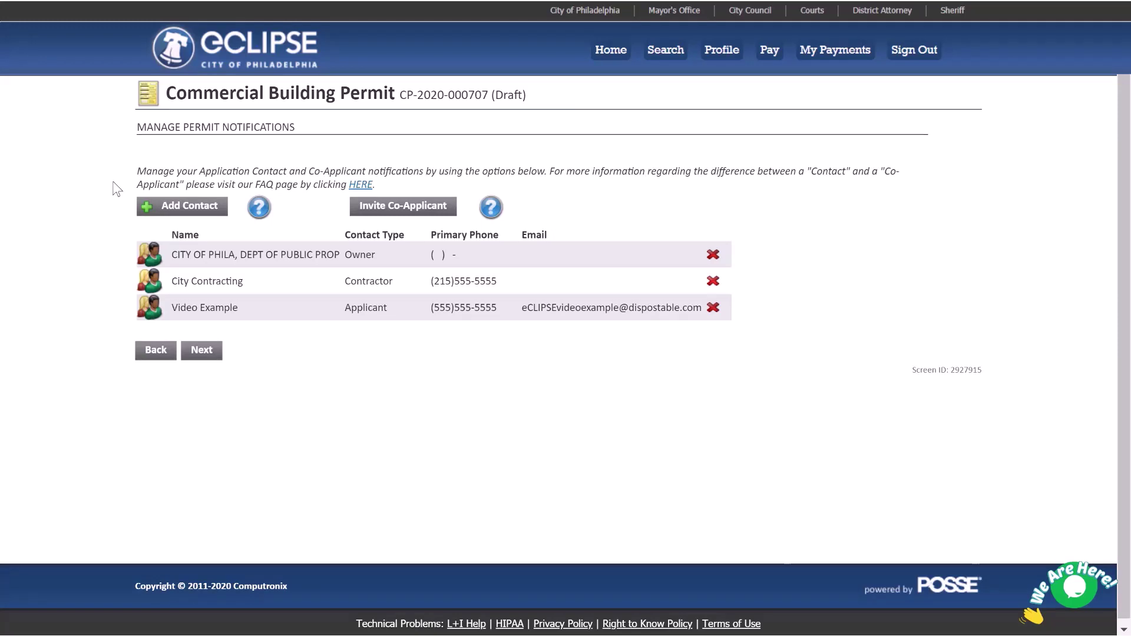
pyautogui.click(179, 308)
pyautogui.click(268, 254)
pyautogui.click(268, 272)
pyautogui.click(268, 326)
pyautogui.click(268, 344)
pyautogui.click(268, 361)
pyautogui.click(268, 379)
pyautogui.click(267, 396)
pyautogui.click(57, 420)
# - Generate a co-applicant association code, close it, and continue to the warnings page
pyautogui.click(413, 210)
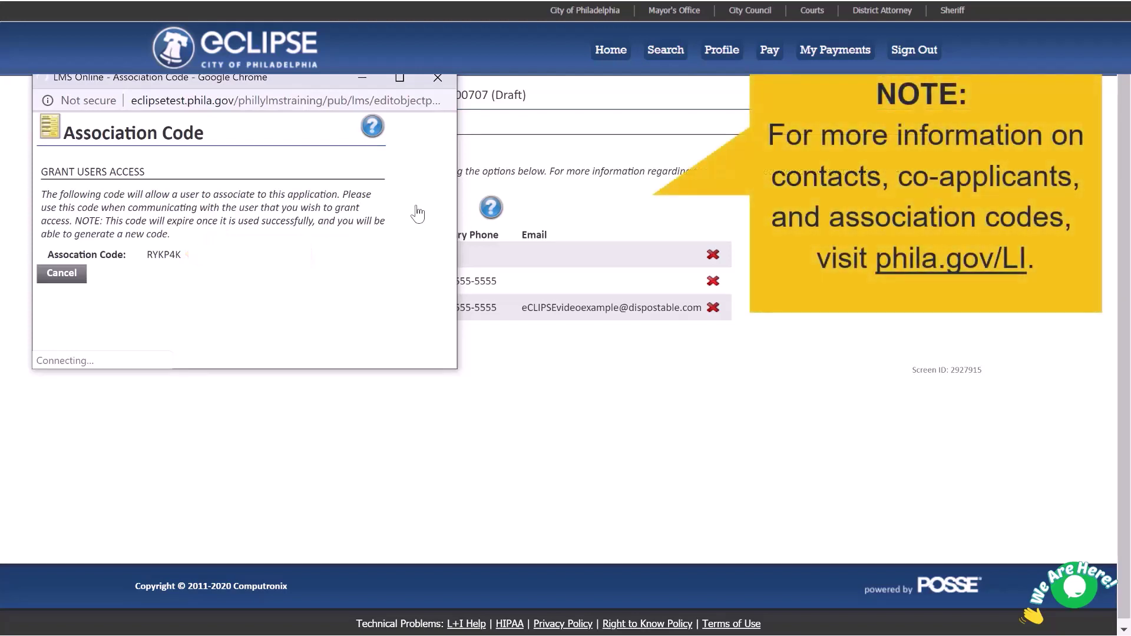
pyautogui.click(62, 273)
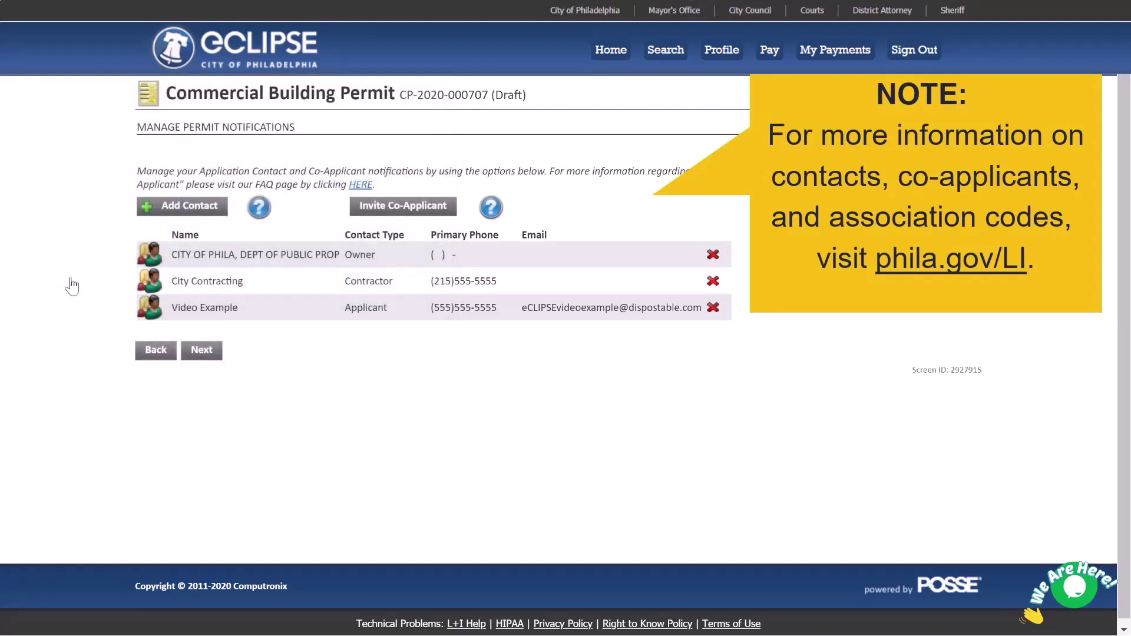
pyautogui.click(202, 350)
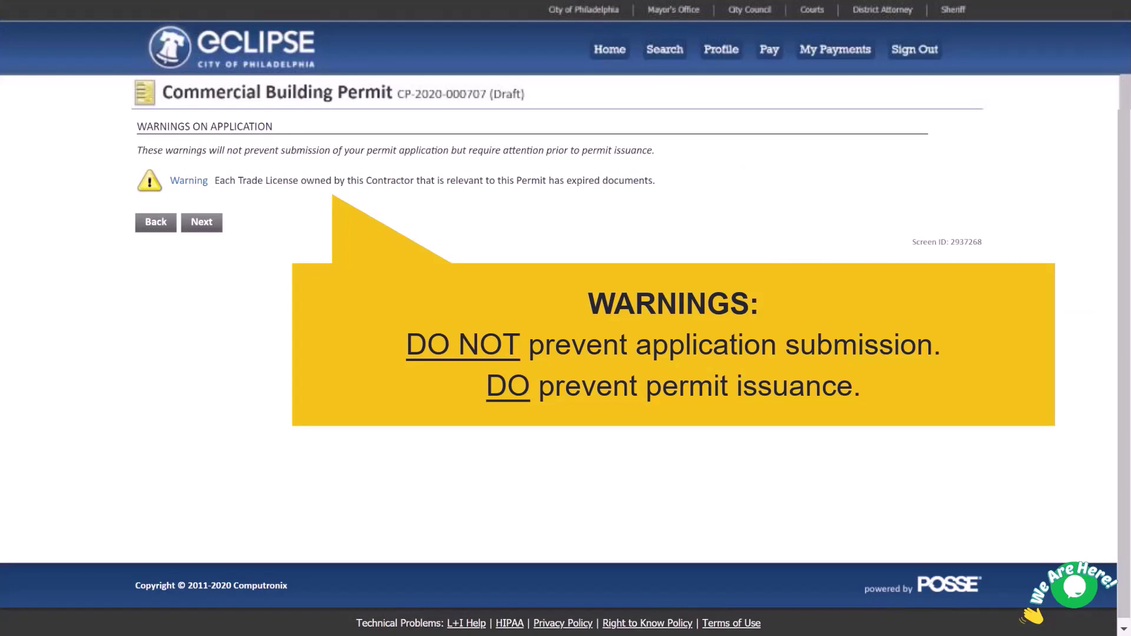
# - Move past the expired-license warnings to the Errors on Application page
pyautogui.click(203, 224)
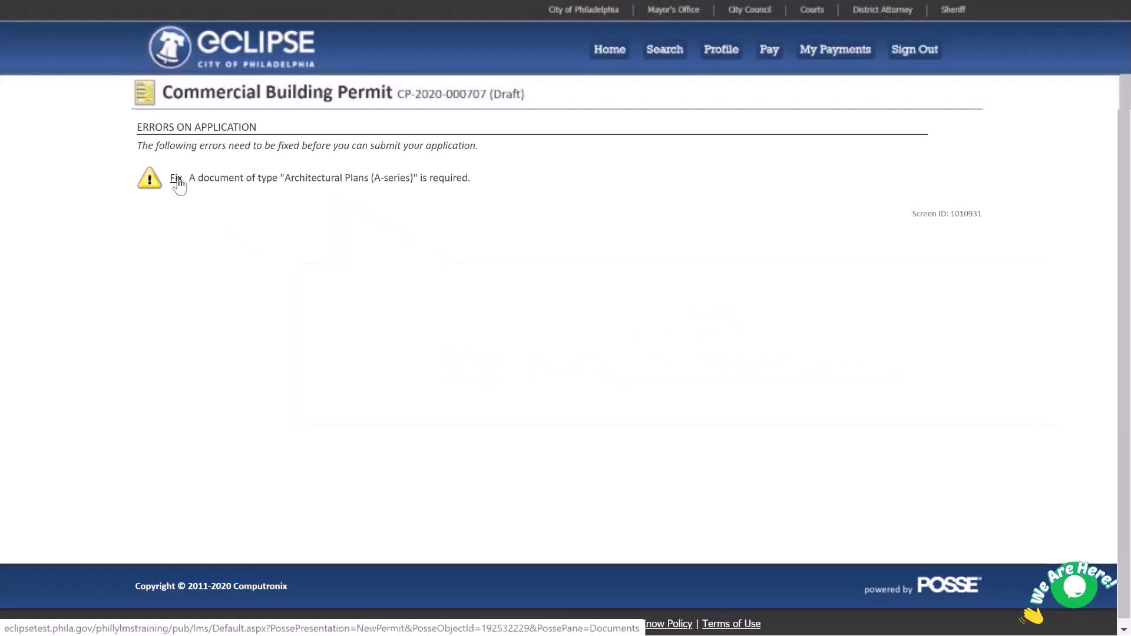
# - Fix the error by uploading Architectural Plan.pdf as Architectural Plans (A-Series), then continue
pyautogui.click(176, 179)
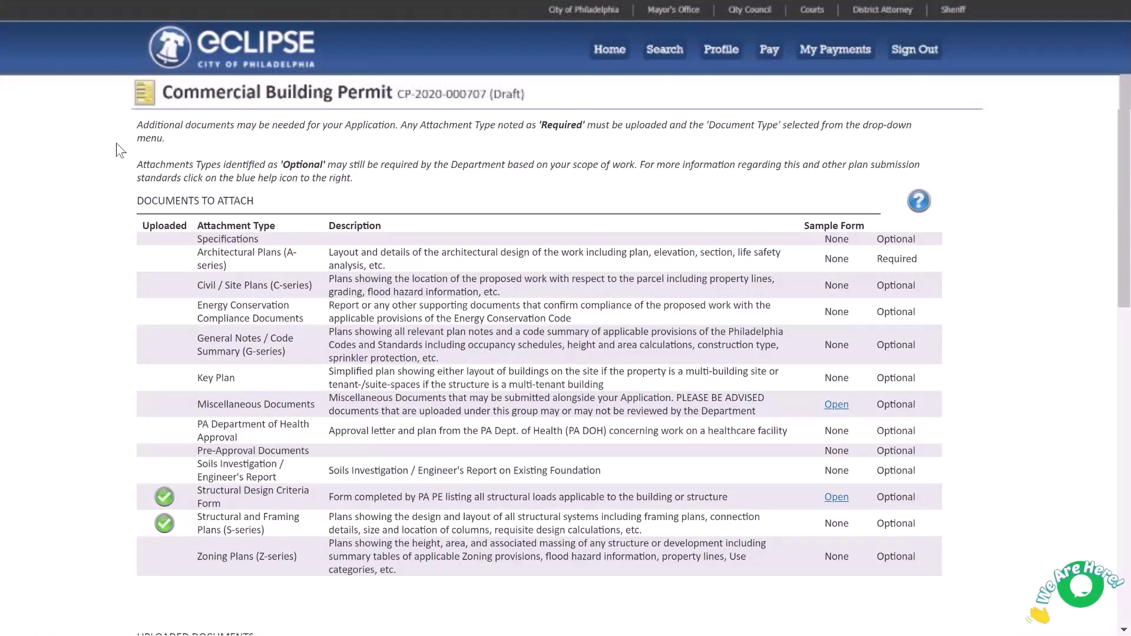
pyautogui.scroll(-10, 116, 150)
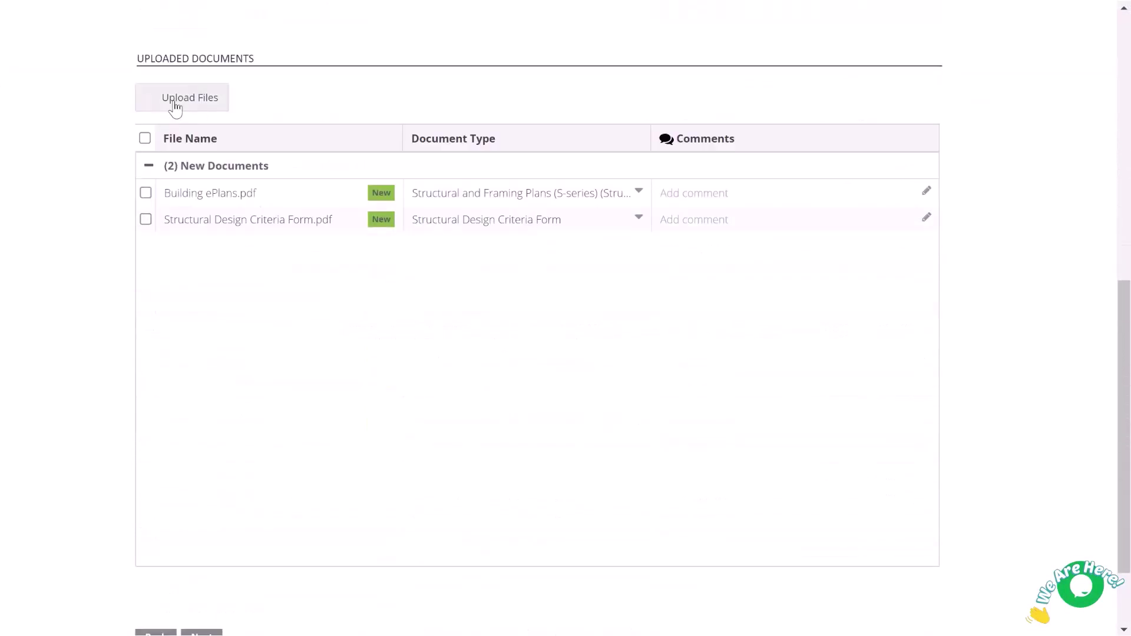
pyautogui.click(175, 107)
pyautogui.click(587, 157)
pyautogui.click(747, 387)
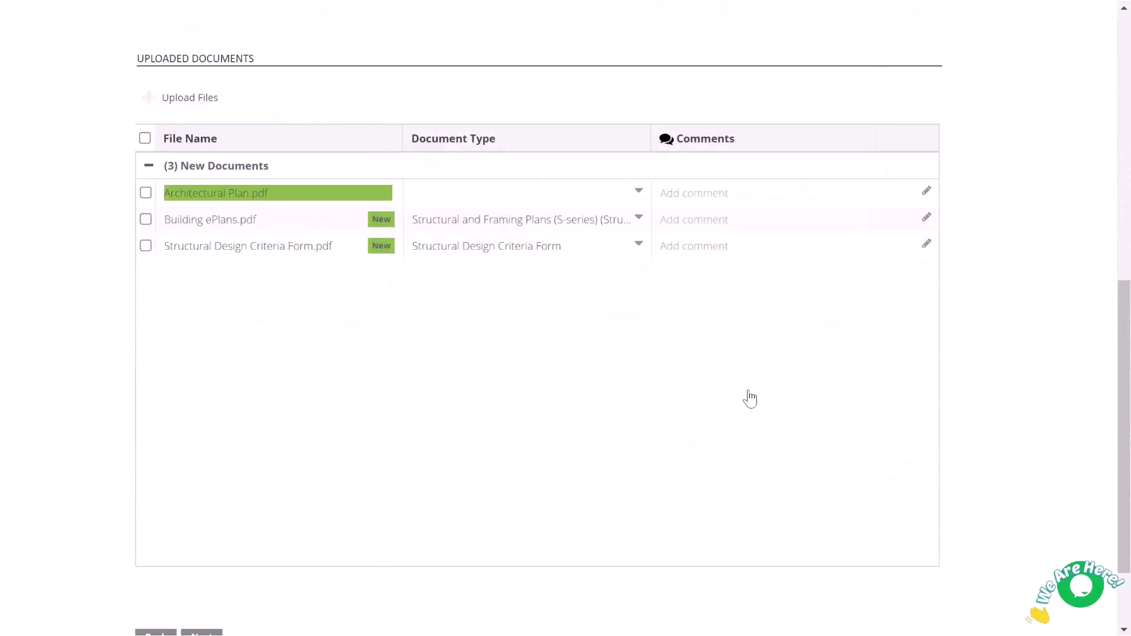
pyautogui.click(639, 190)
pyautogui.moveTo(642, 222); pyautogui.dragTo(639, 341)
pyautogui.click(533, 323)
pyautogui.scroll(-2, 88, 300)
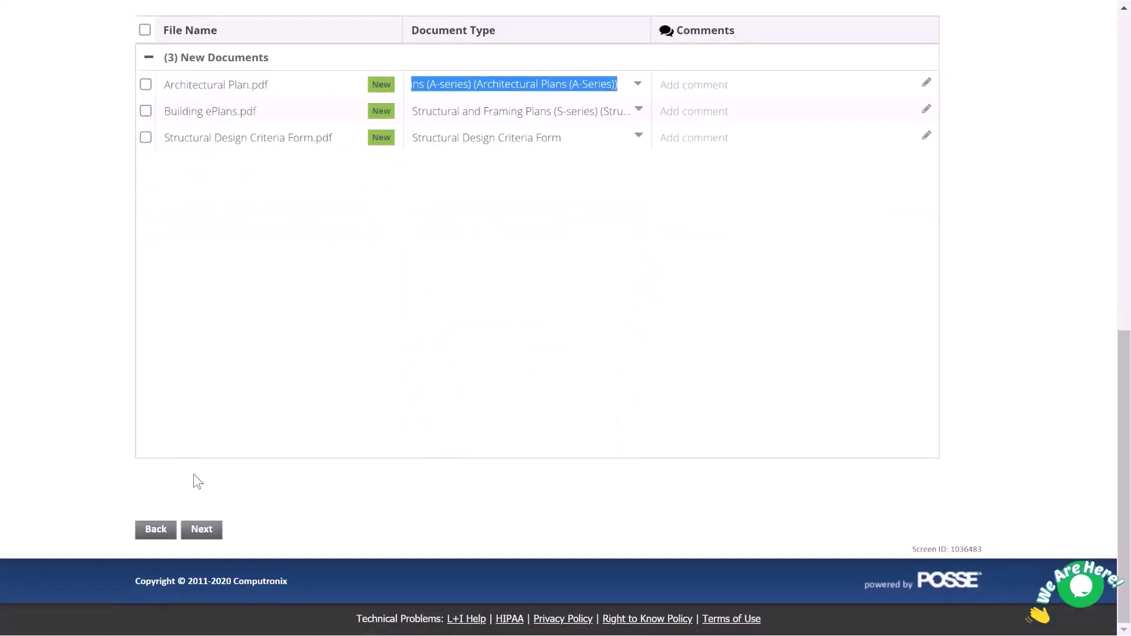
pyautogui.click(202, 529)
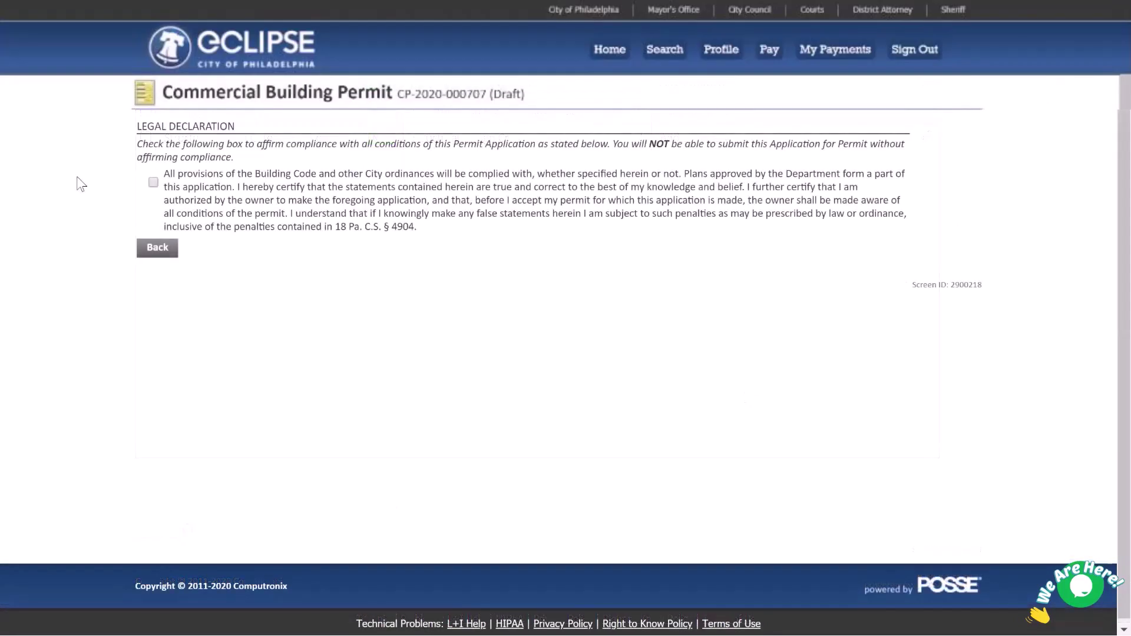
# - Tick the legal compliance declaration and continue to the Submit Application page
pyautogui.click(153, 183)
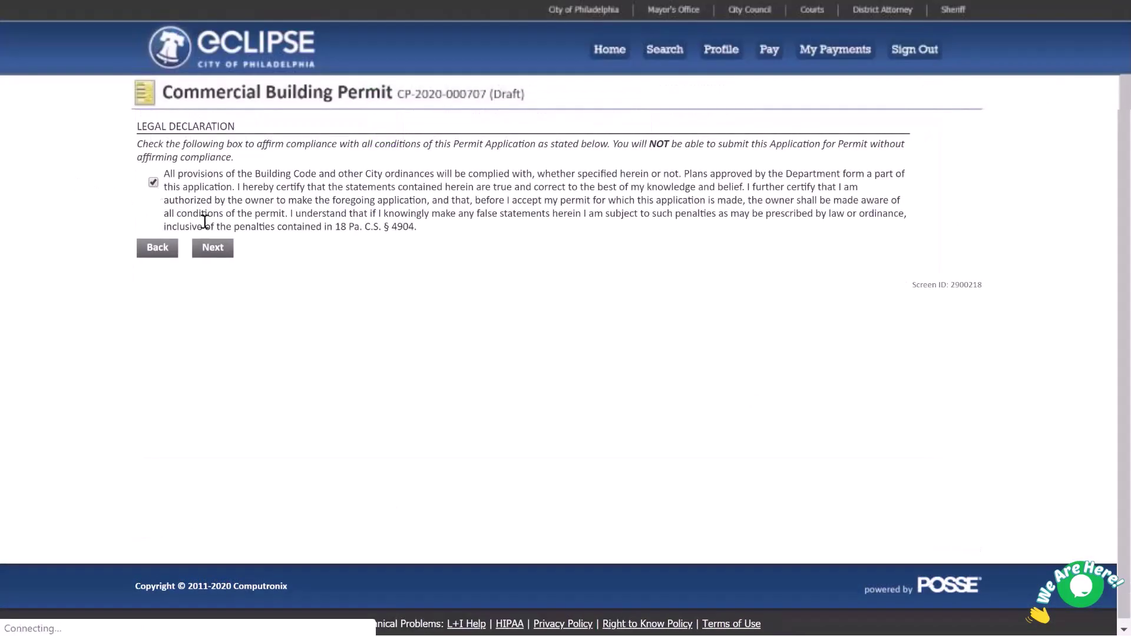
pyautogui.click(213, 249)
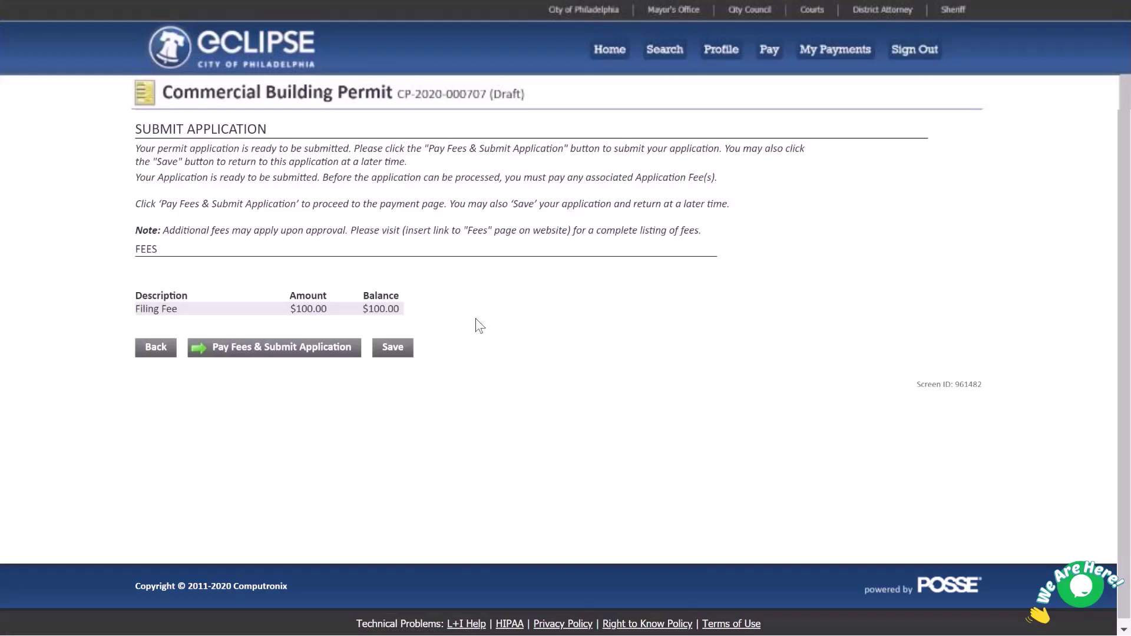
# - Pay the $100.00 filing fee and submit the application to L&I
pyautogui.click(301, 350)
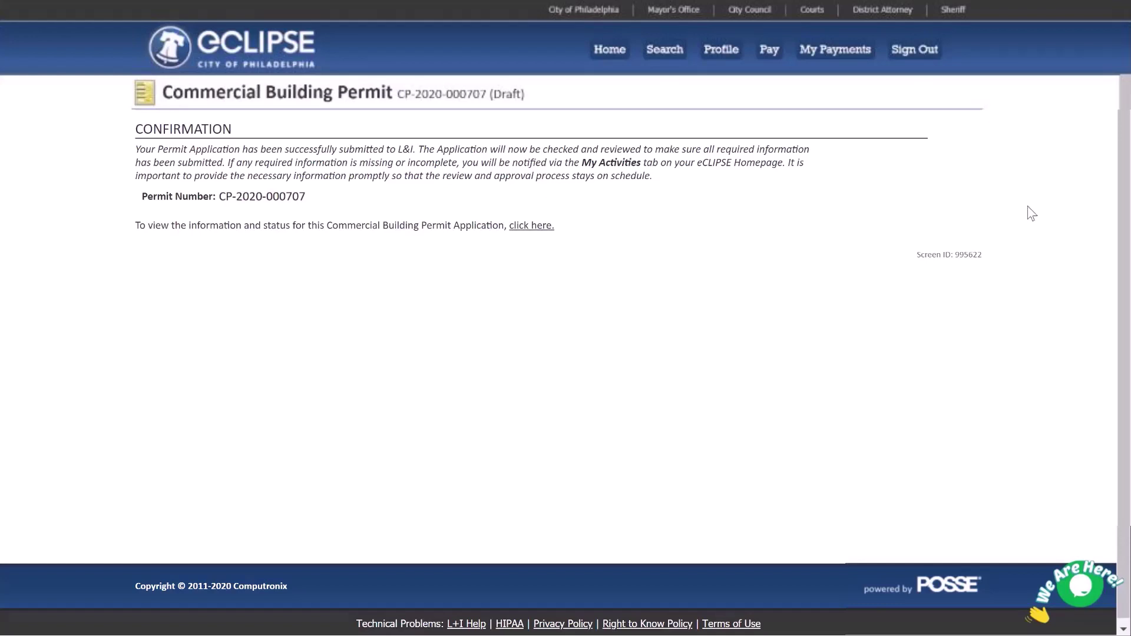
# - Open the submitted Commercial Building Permit's record and review its Submitted status and fees
pyautogui.click(530, 226)
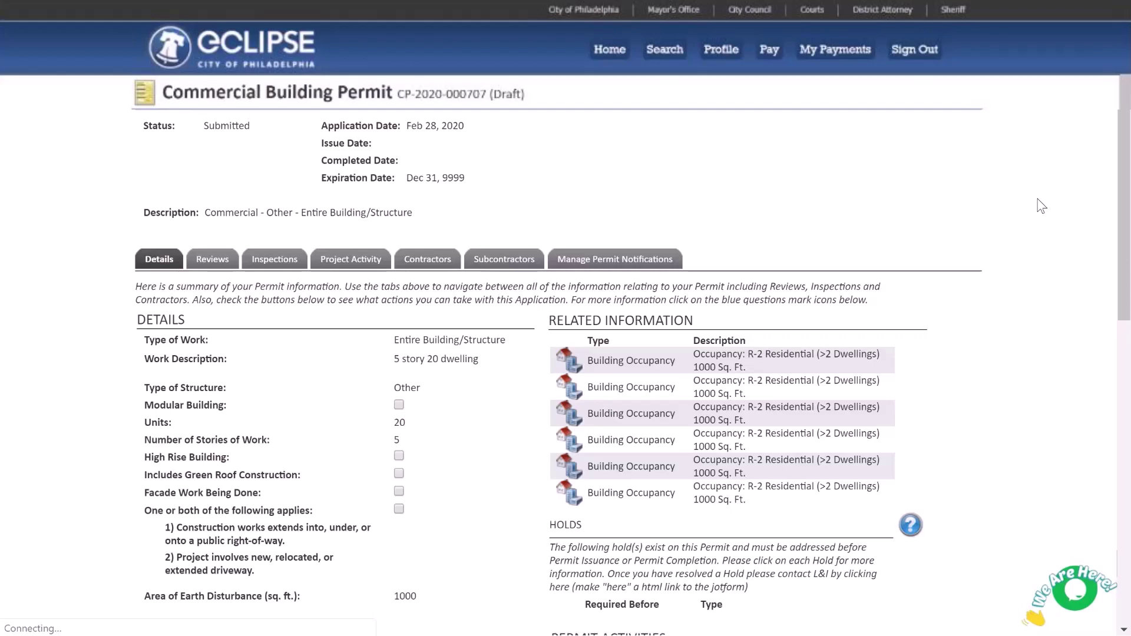
pyautogui.scroll(-4, 1042, 206)
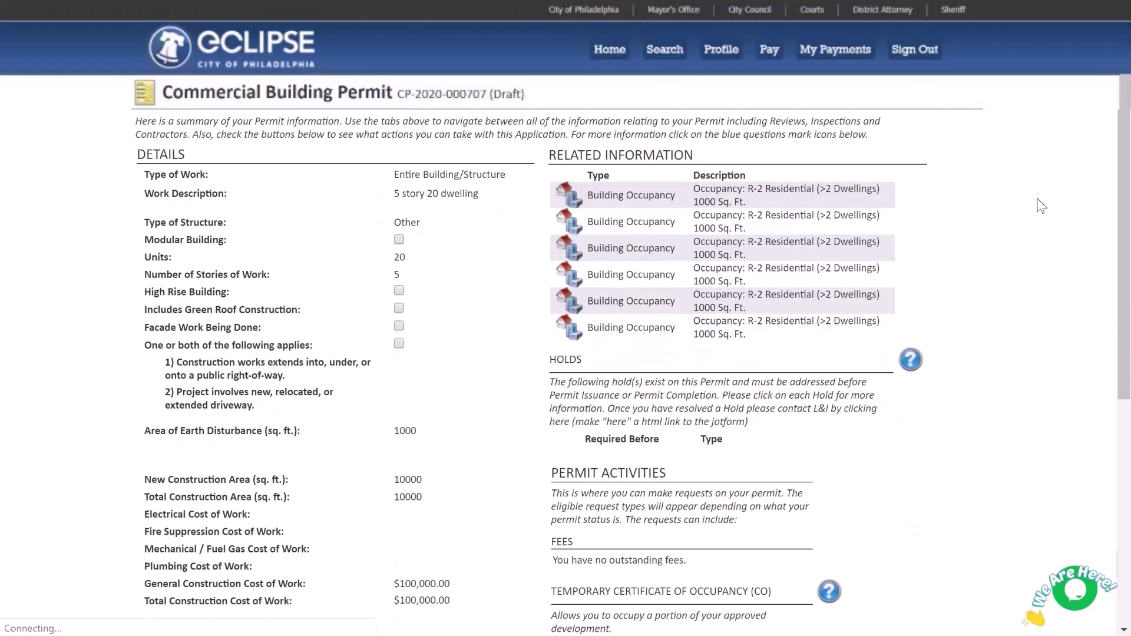
pyautogui.scroll(-4, 1042, 206)
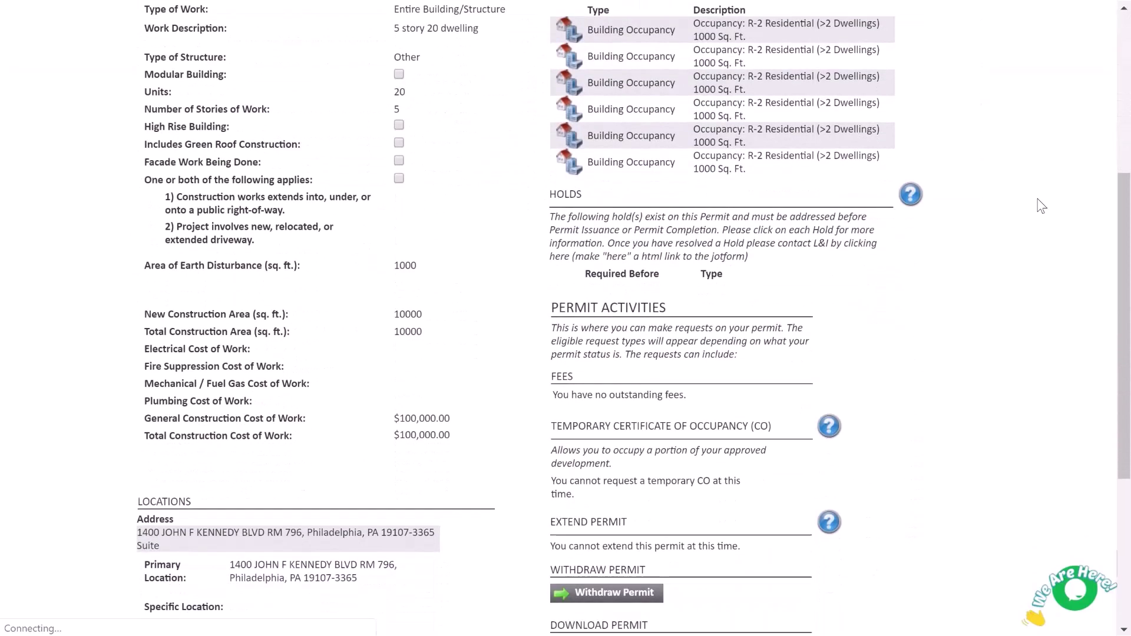
pyautogui.scroll(-2, 1042, 206)
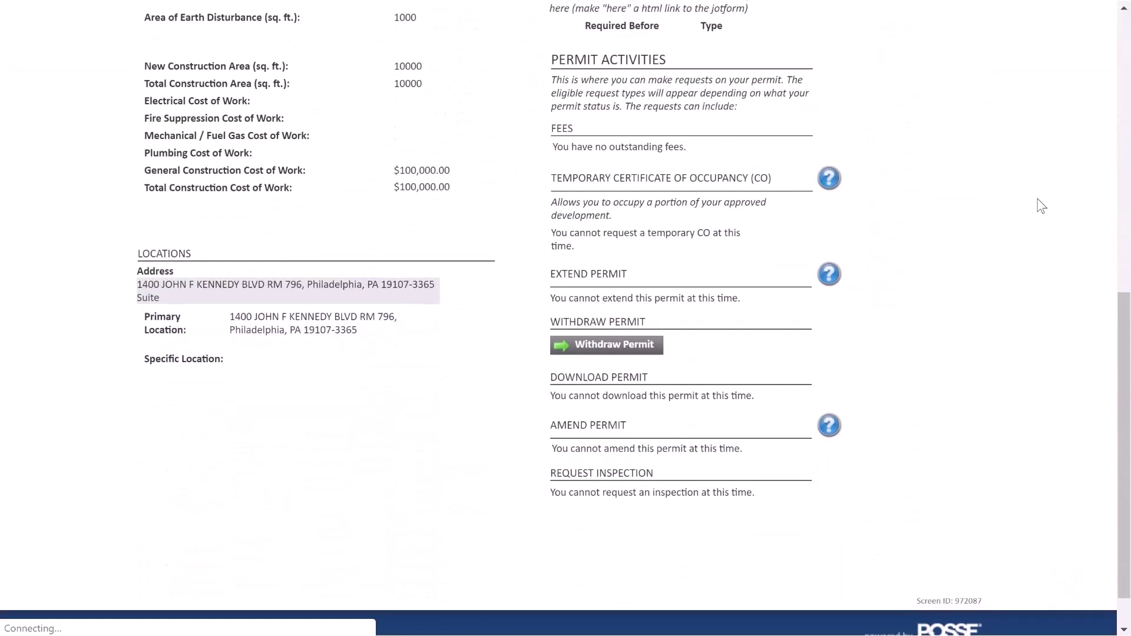